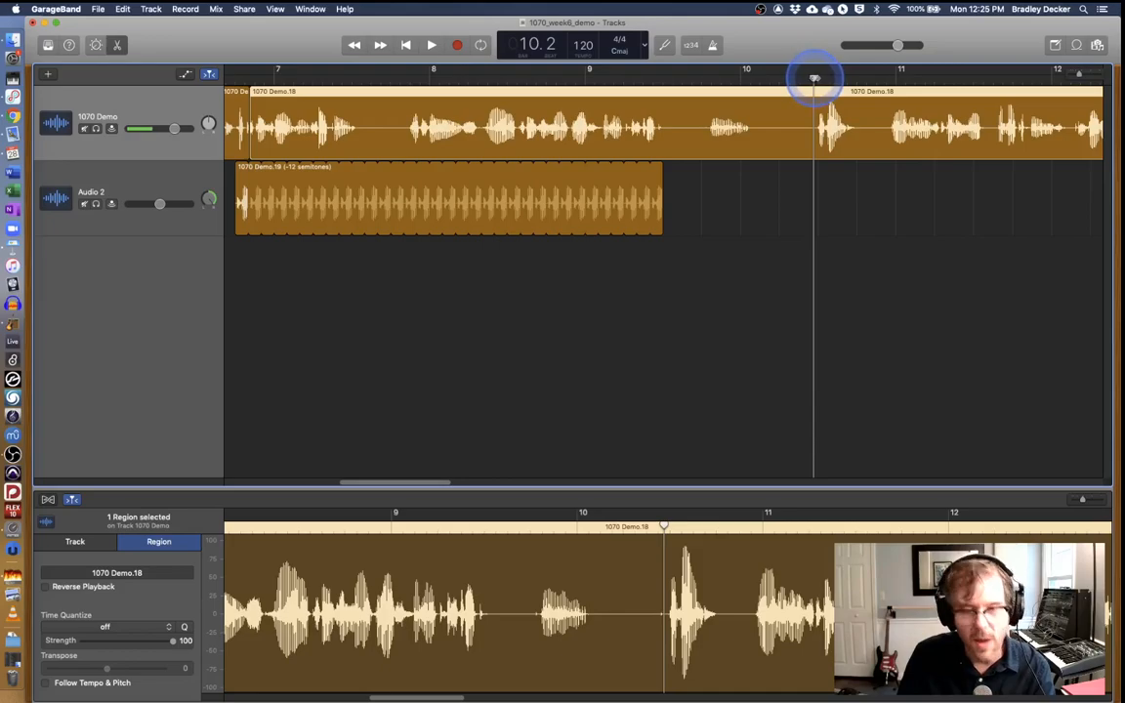
Split the 1070 Demo track's region at 10.2 and again at 10.4 to isolate the short sound between them
drag(815, 78, 819, 116)
key(super+t)
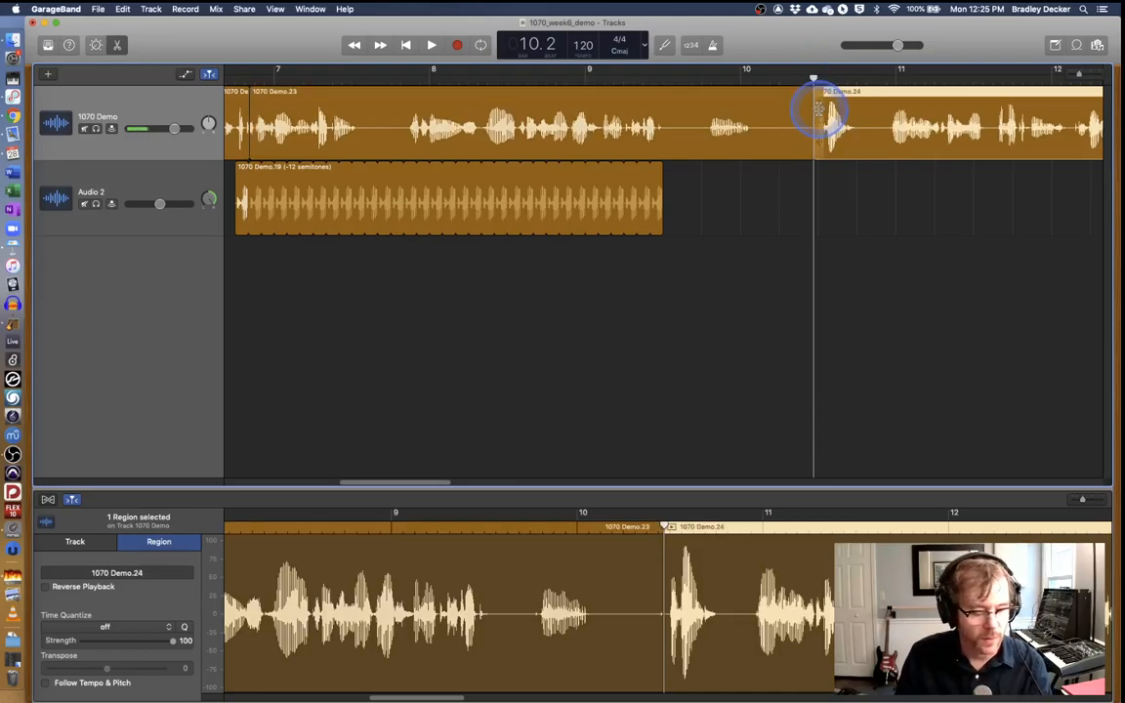
key(super+Tab)
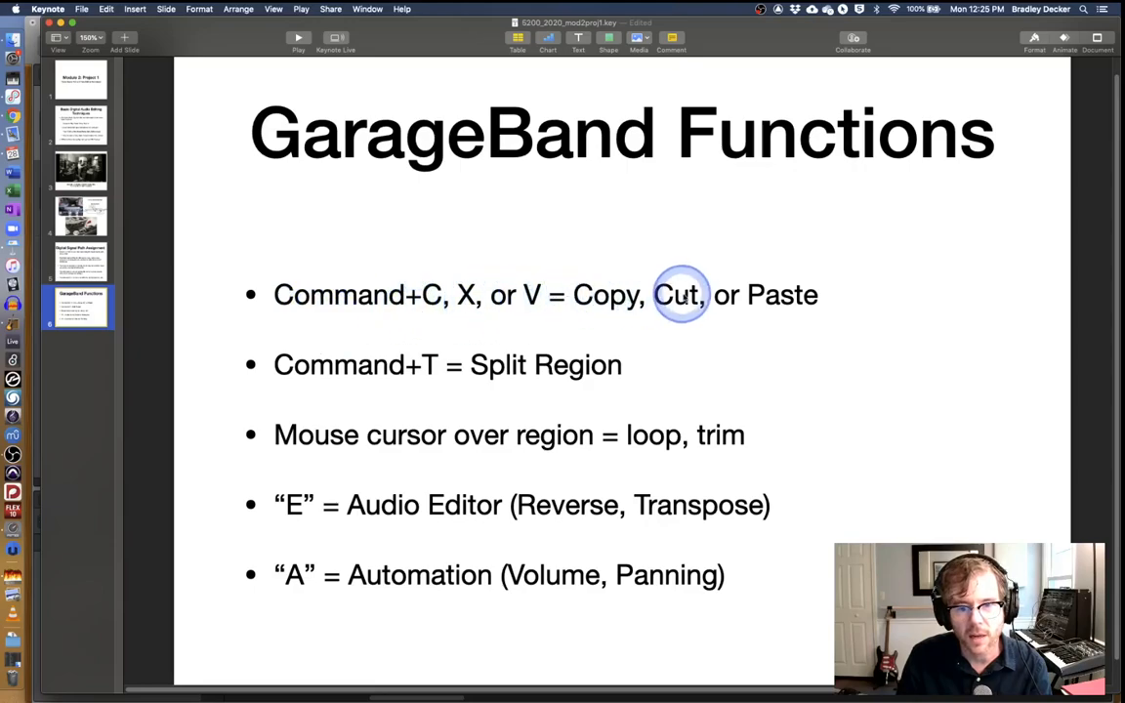
key(super+Tab)
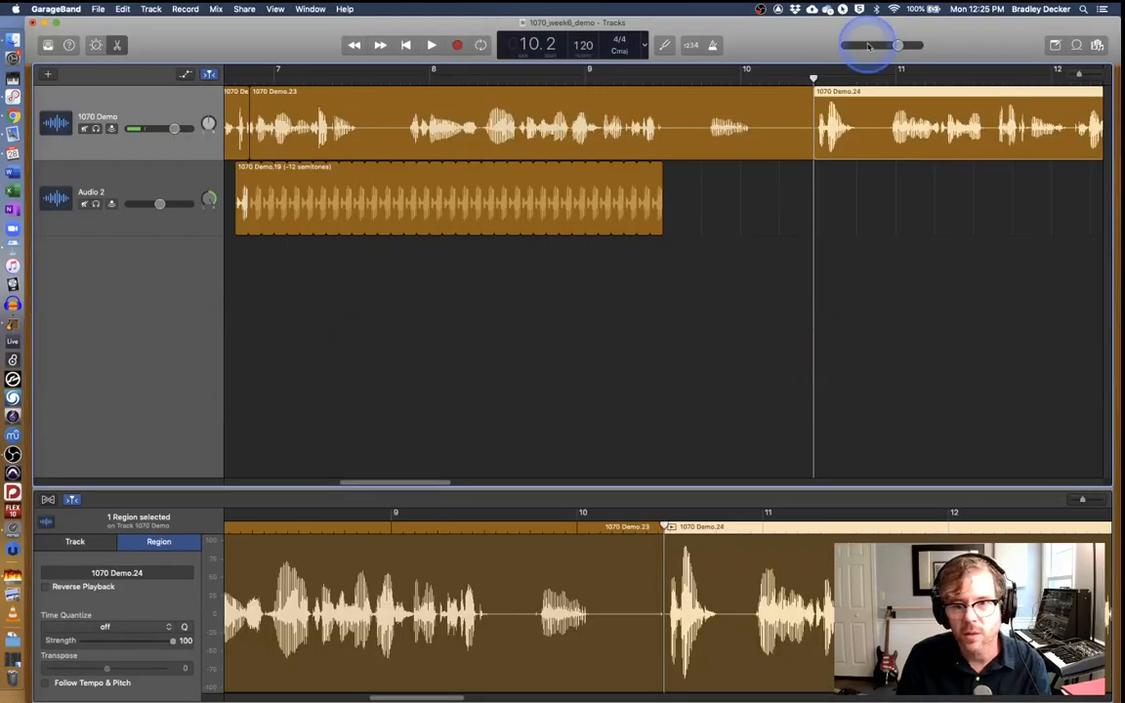
drag(816, 75, 856, 76)
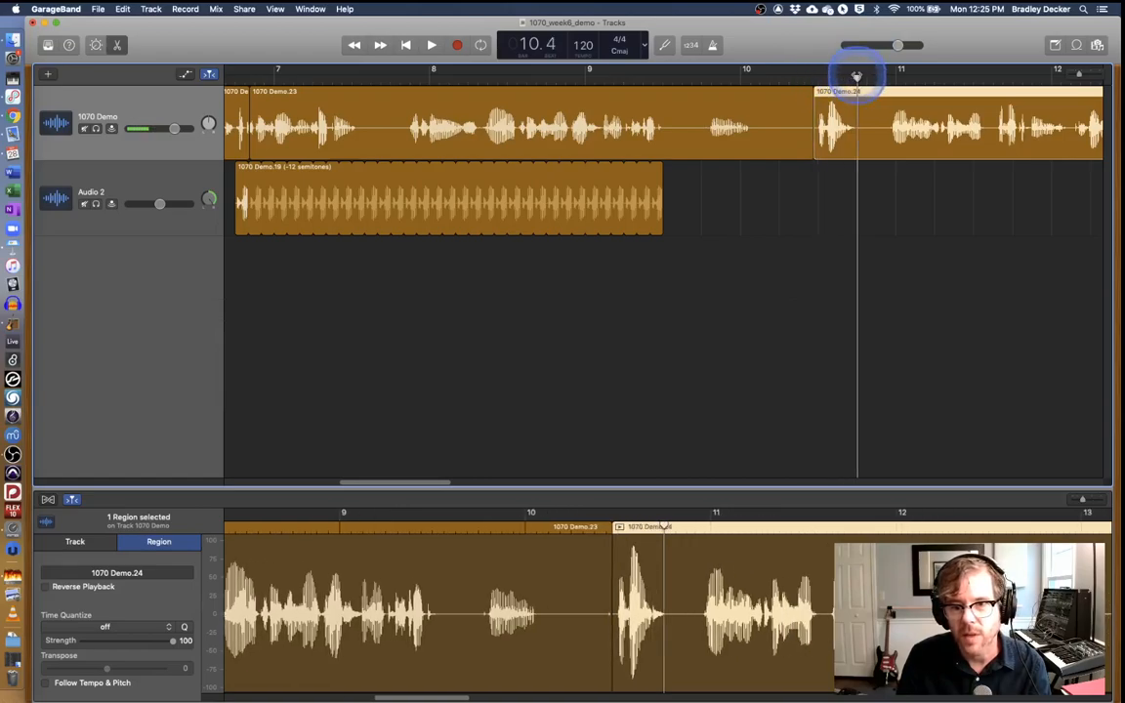
key(super+t)
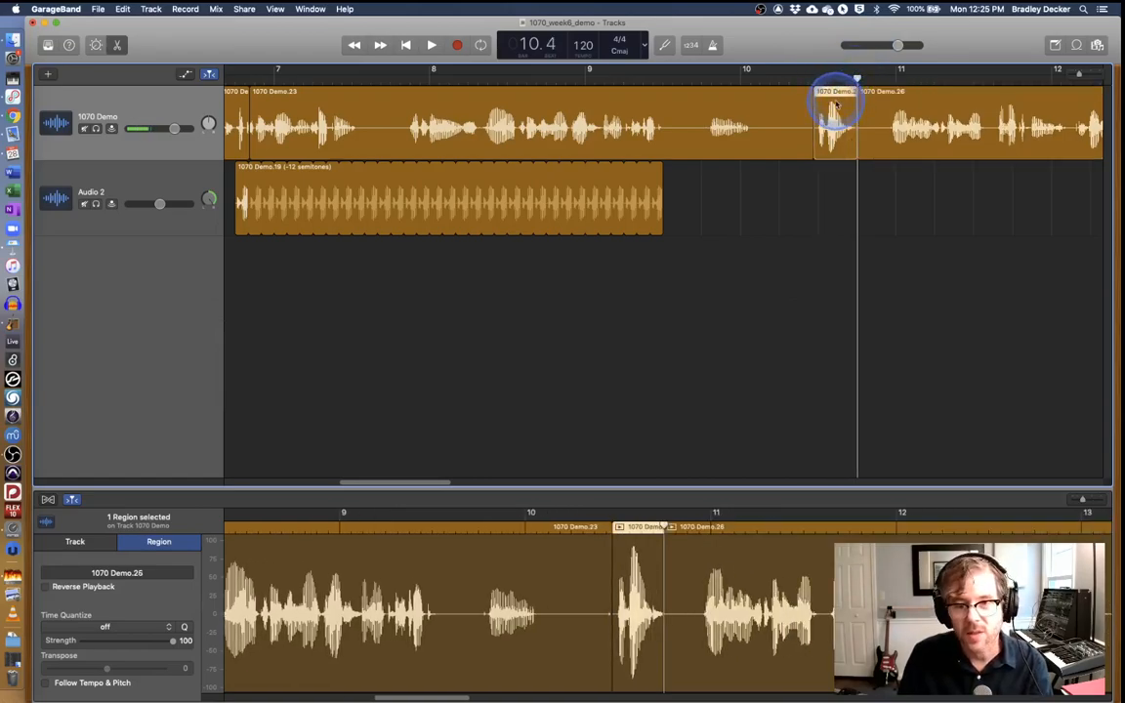
Copy the isolated segment onto the Audio 2 track and move the copy so it ends where the original segment starts
click(765, 181)
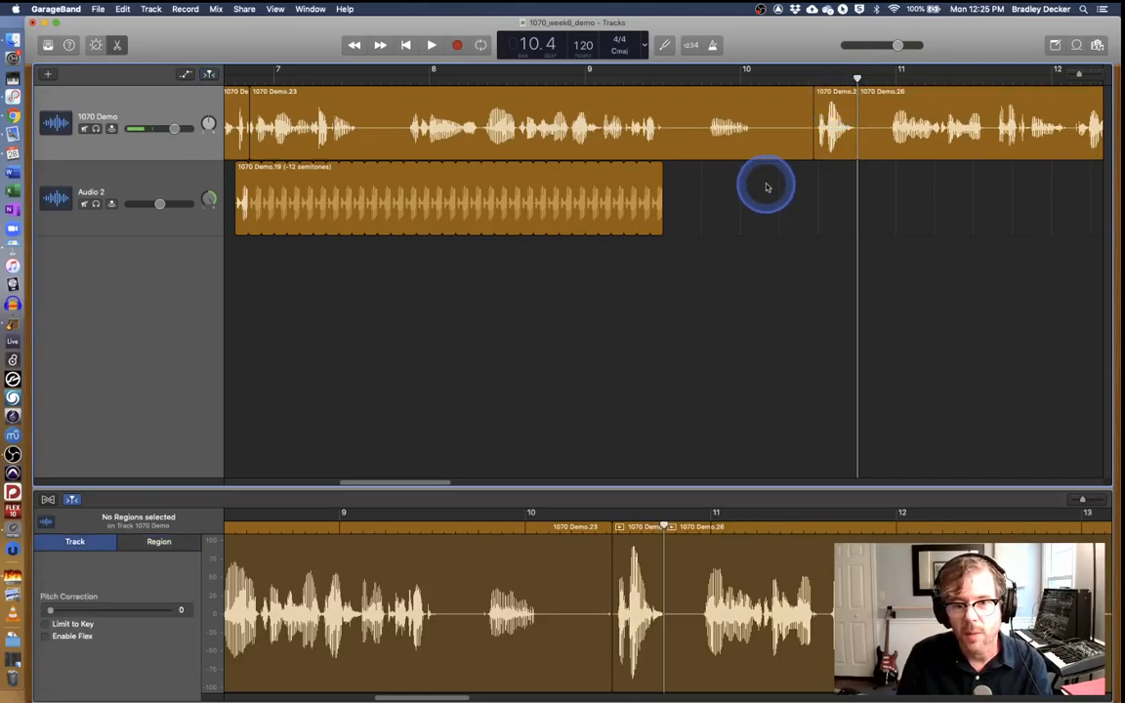
click(818, 106)
click(126, 200)
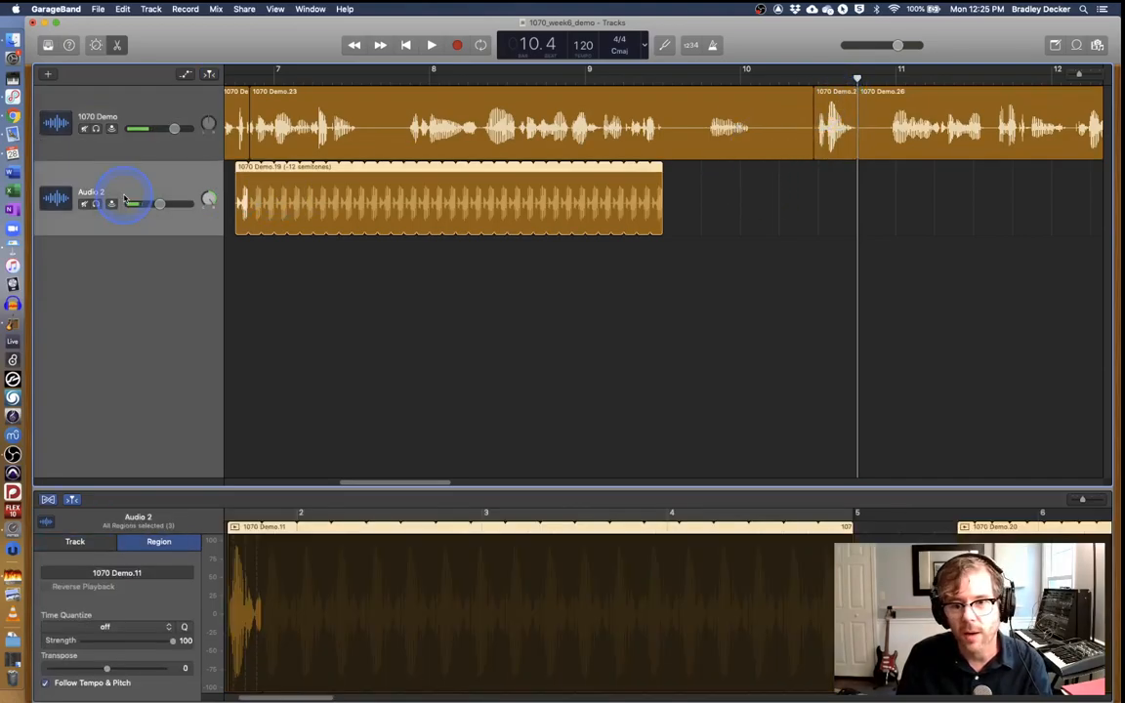
key(super+v)
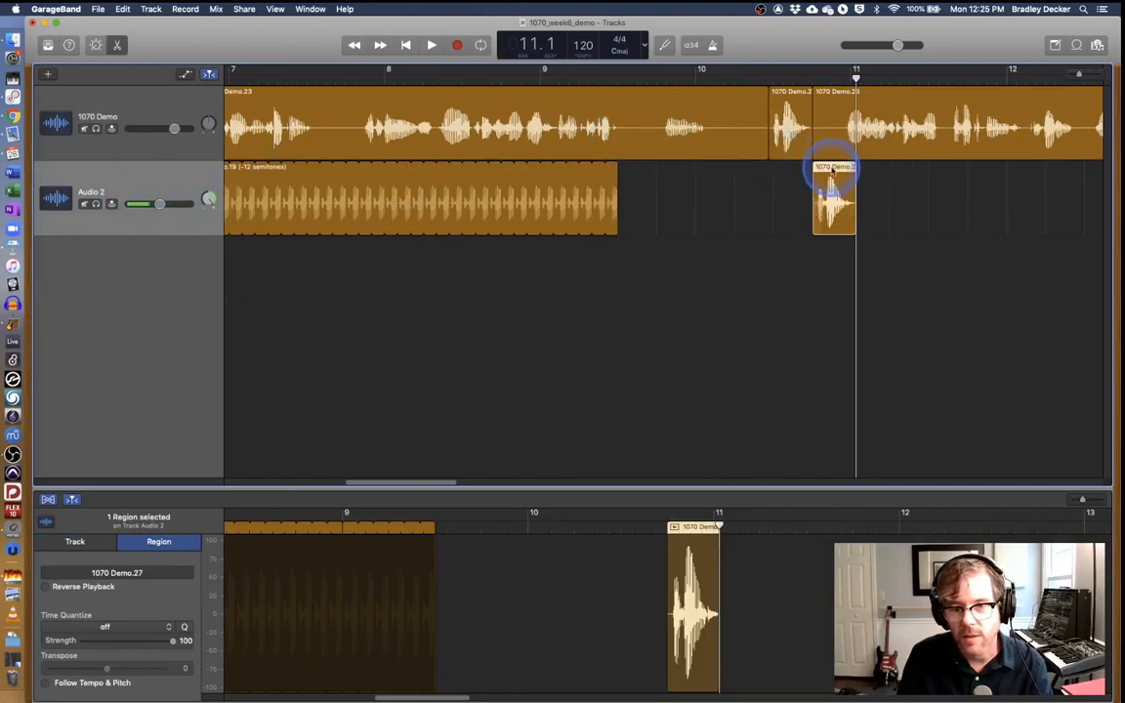
drag(831, 176, 748, 181)
click(793, 206)
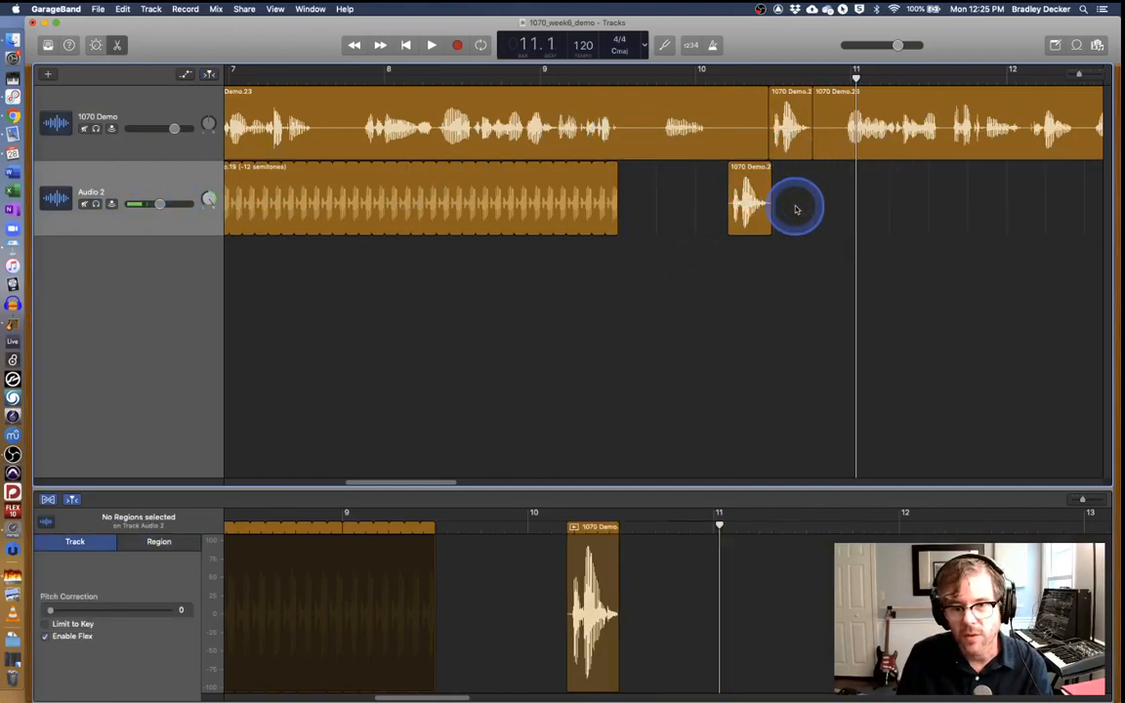
click(723, 110)
click(698, 184)
click(749, 198)
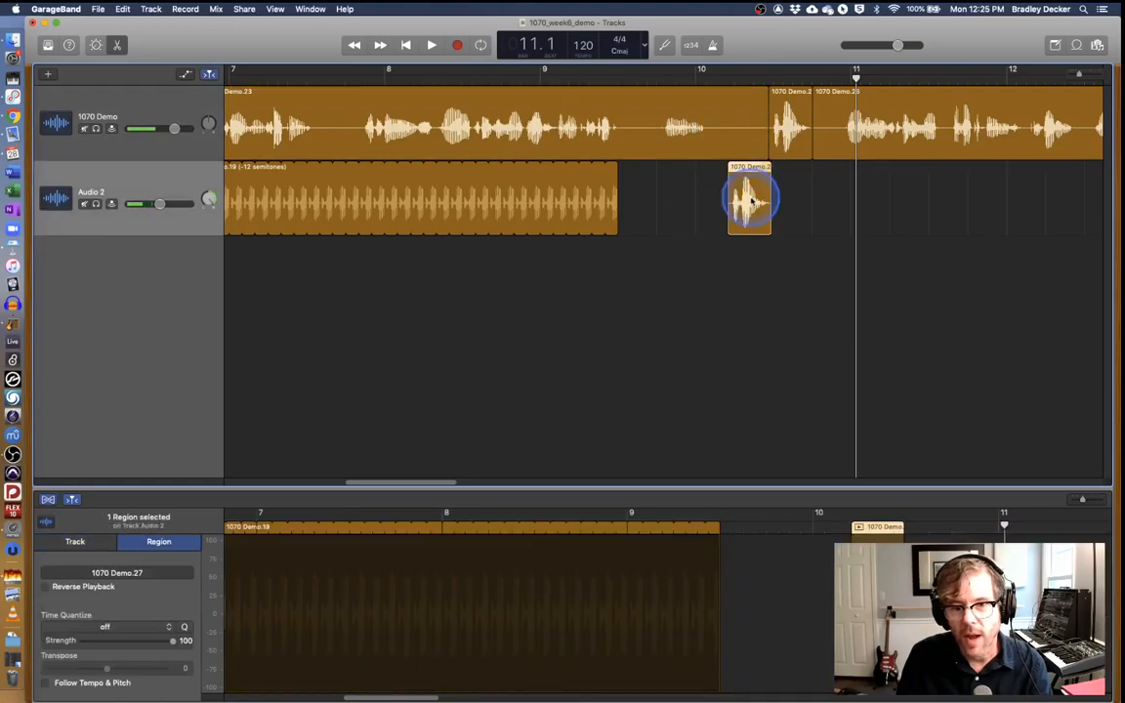
click(736, 116)
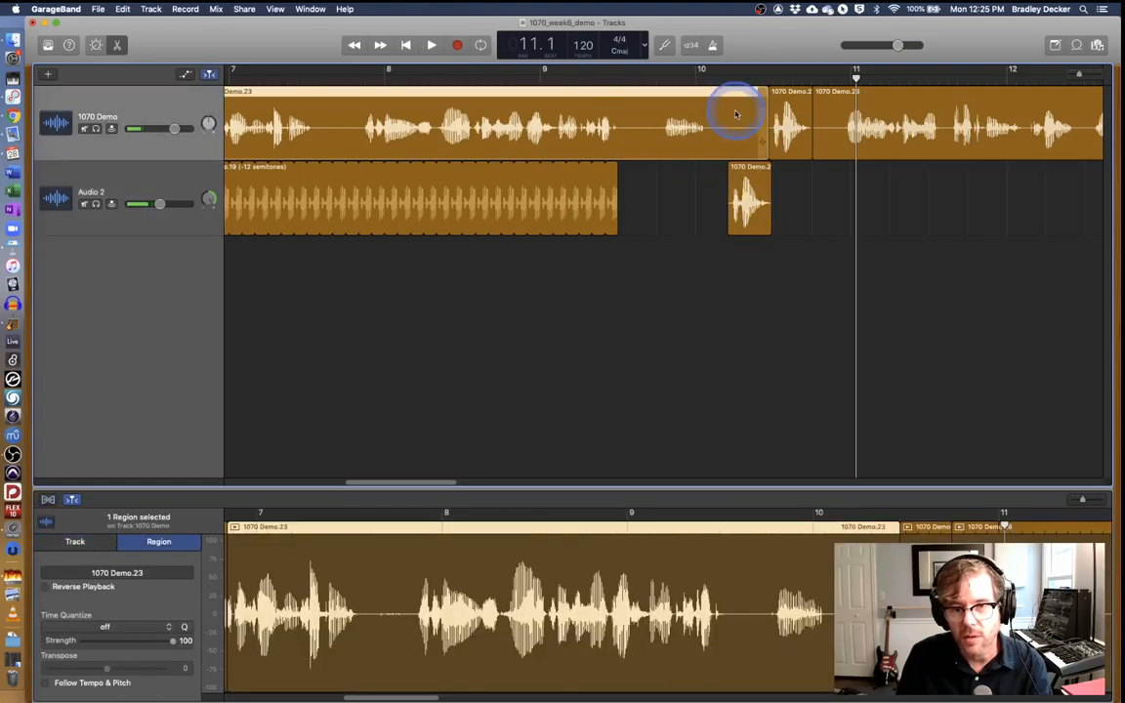
click(825, 112)
click(796, 113)
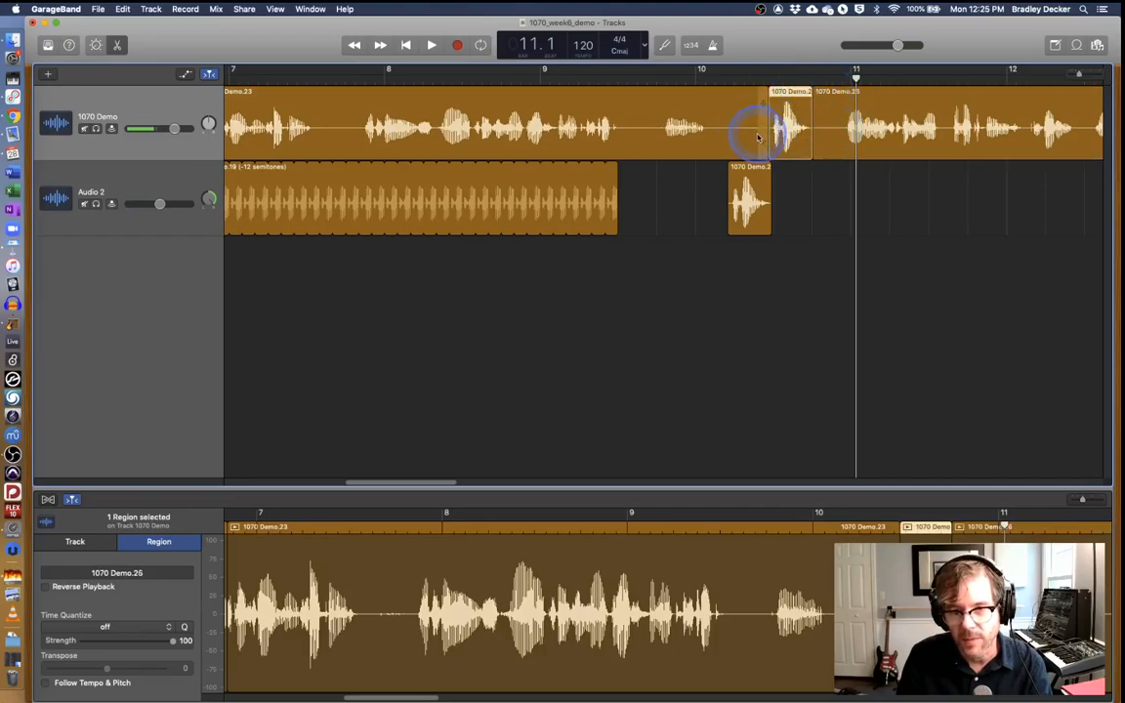
Trim the edges of the short copied region on Audio 2 and loop it through to about 11.2
click(741, 186)
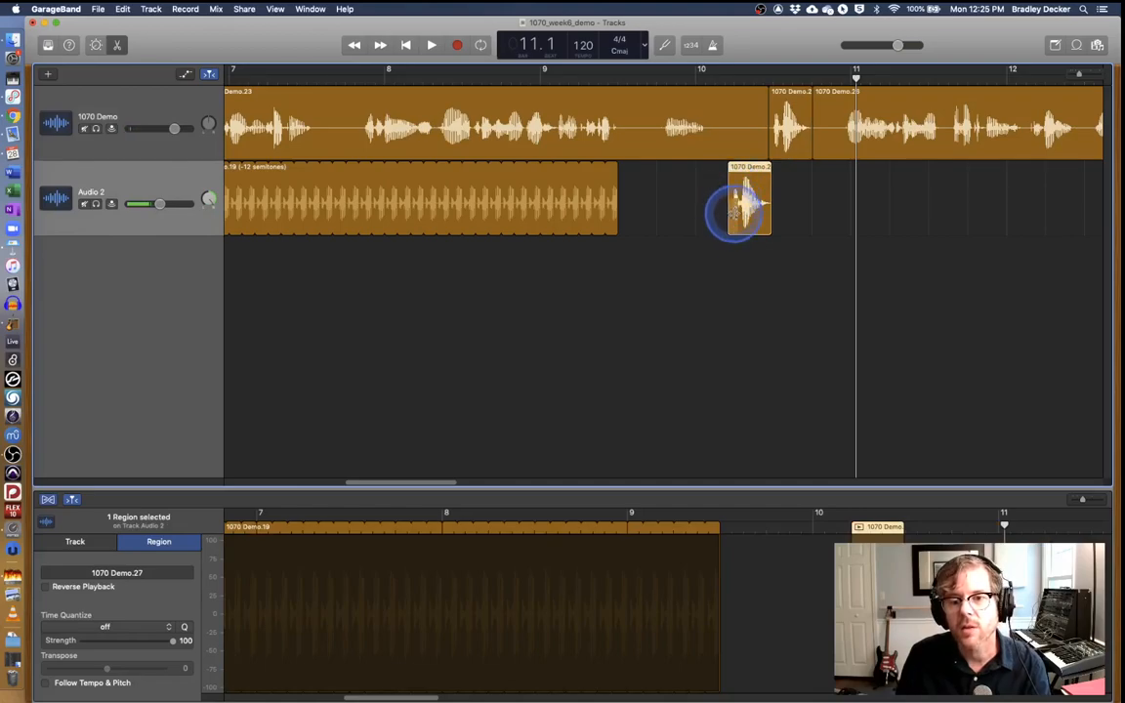
mouse_move(733, 211)
mouse_down()
mouse_move(730, 137)
mouse_move(743, 195)
mouse_move(734, 216)
mouse_up()
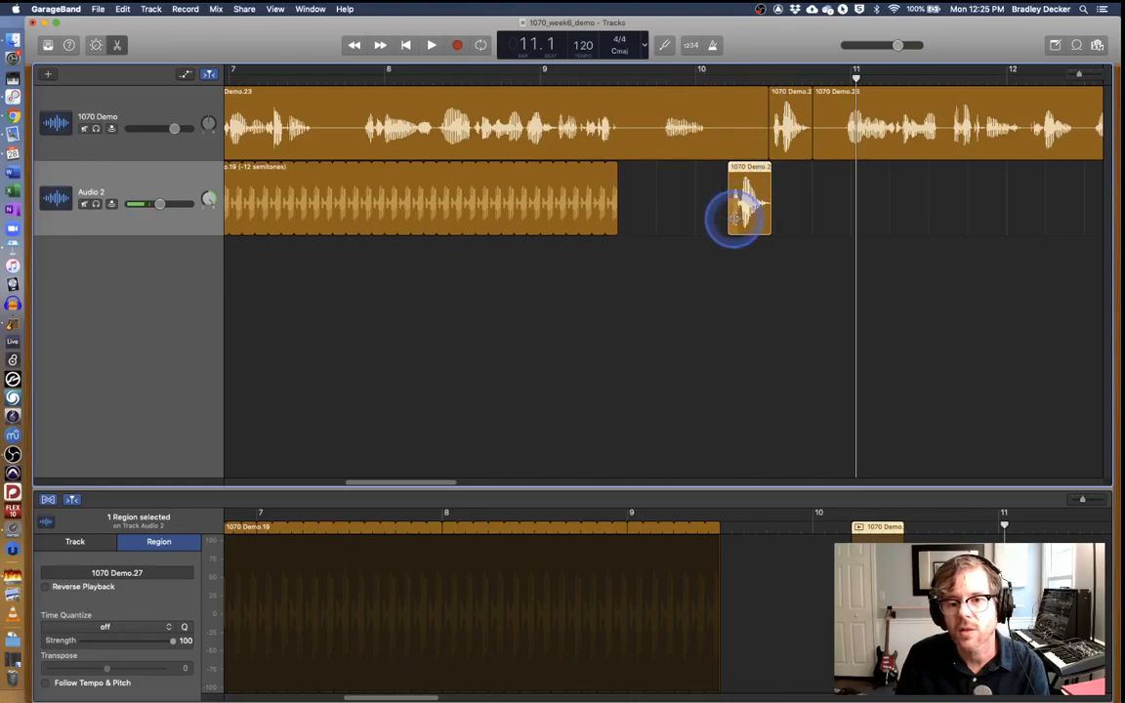
click(770, 221)
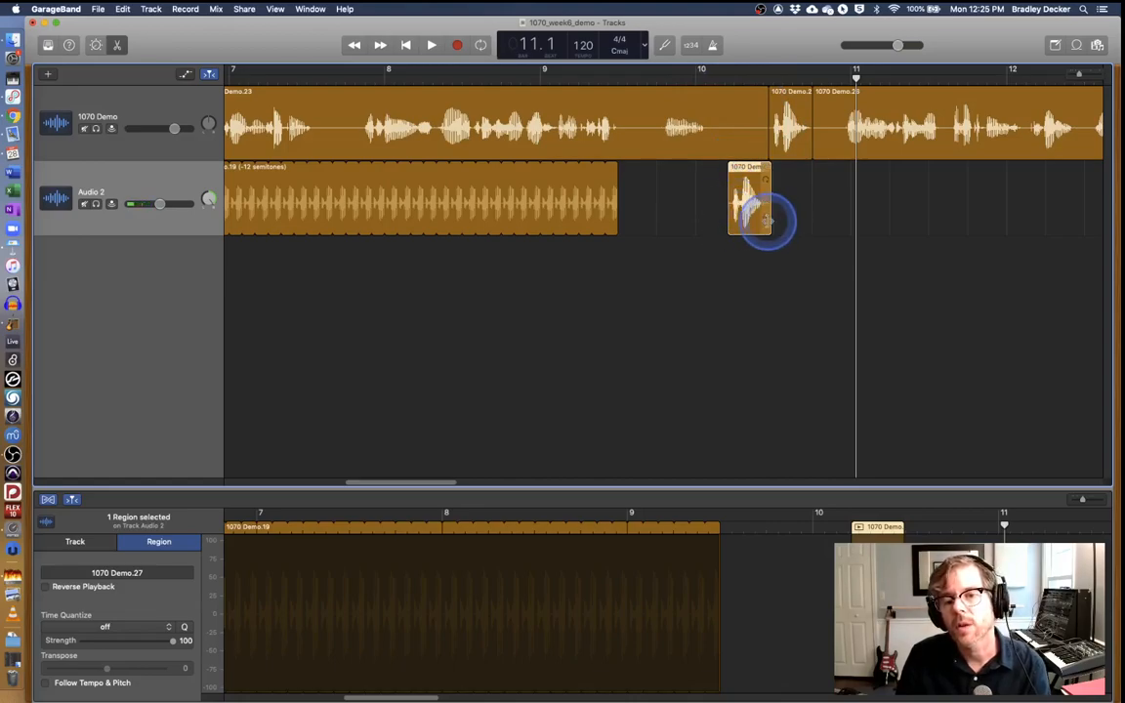
mouse_move(767, 221)
mouse_down()
mouse_move(779, 195)
mouse_move(769, 184)
mouse_up()
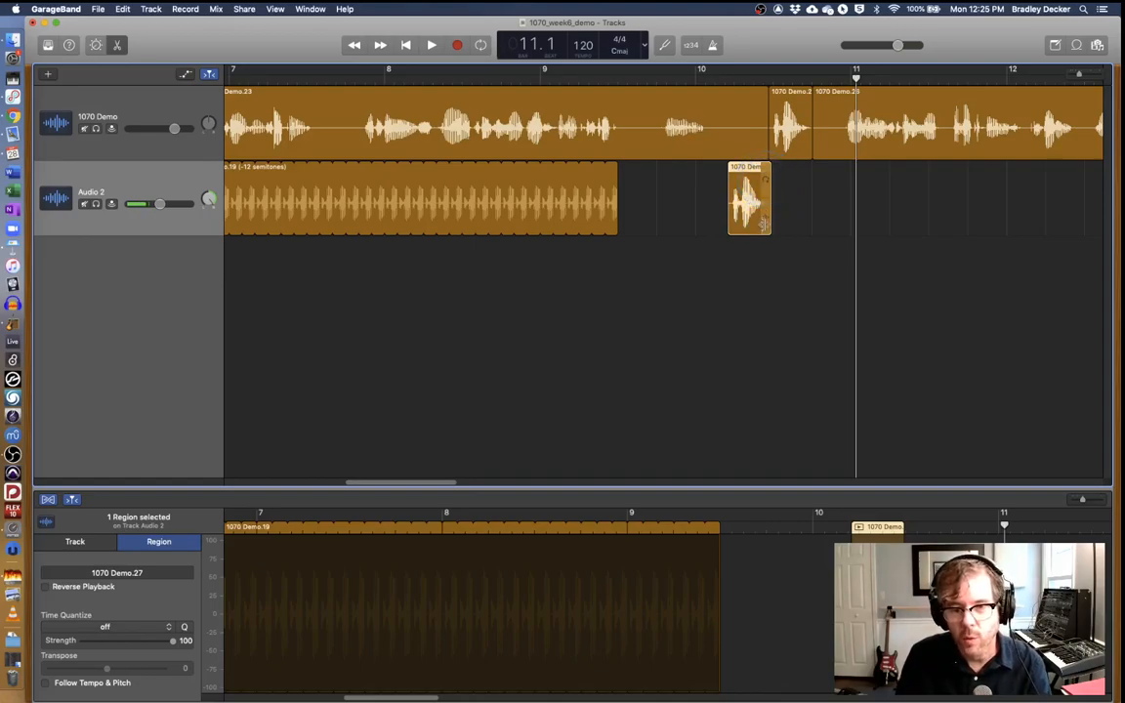
key(super+Tab)
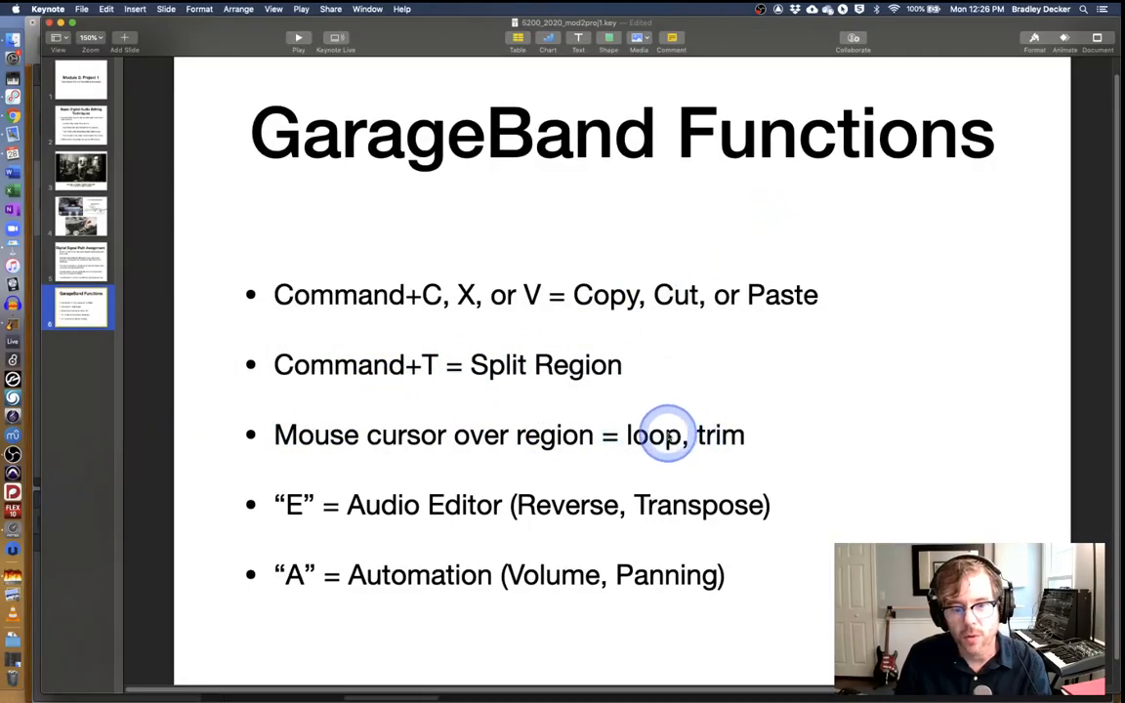
key(super+Tab)
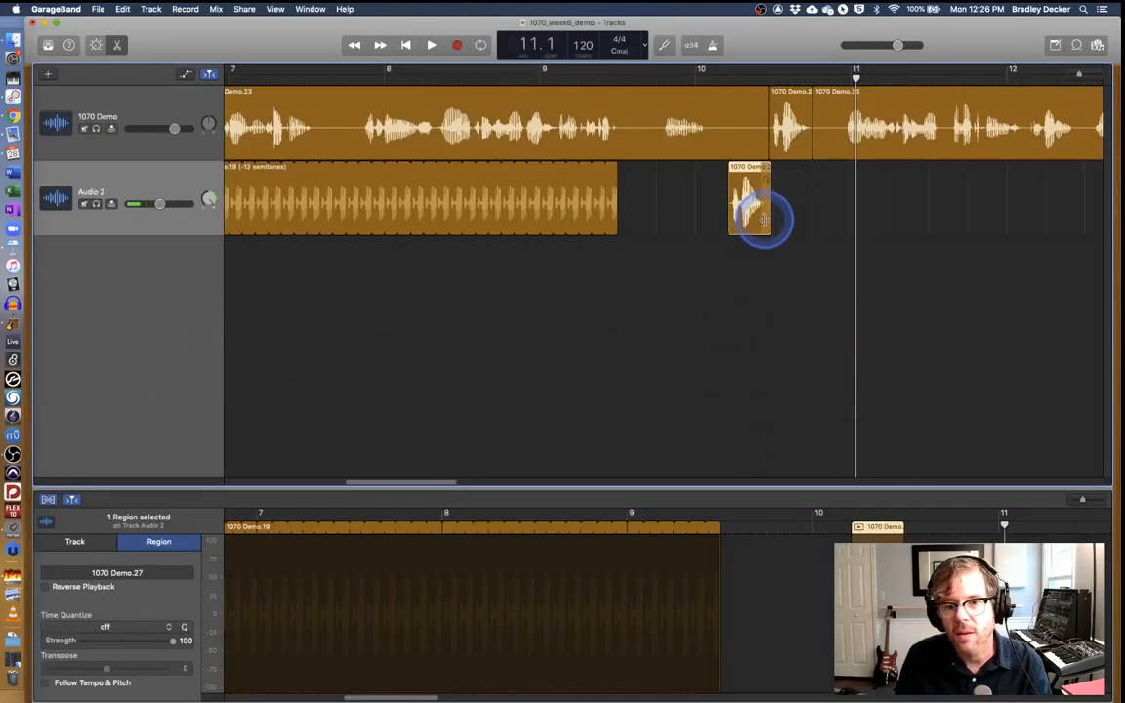
drag(764, 217, 918, 172)
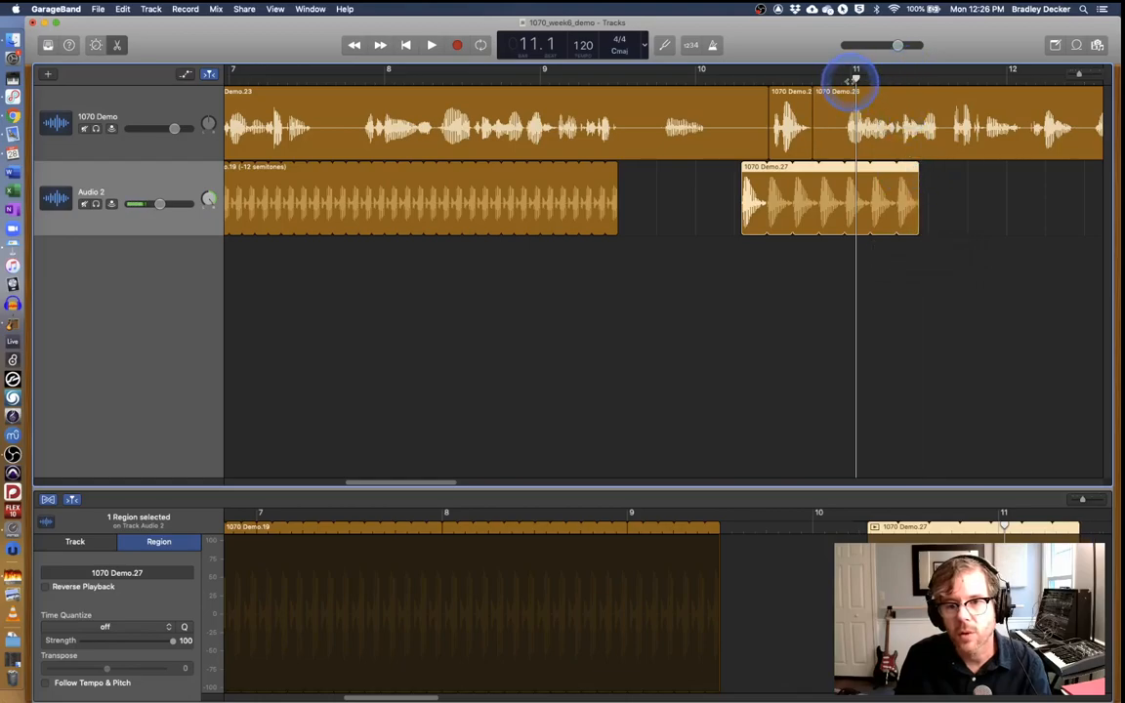
Solo the Audio 2 track and play the looped region from its start at 10.2
drag(855, 76, 744, 93)
click(96, 184)
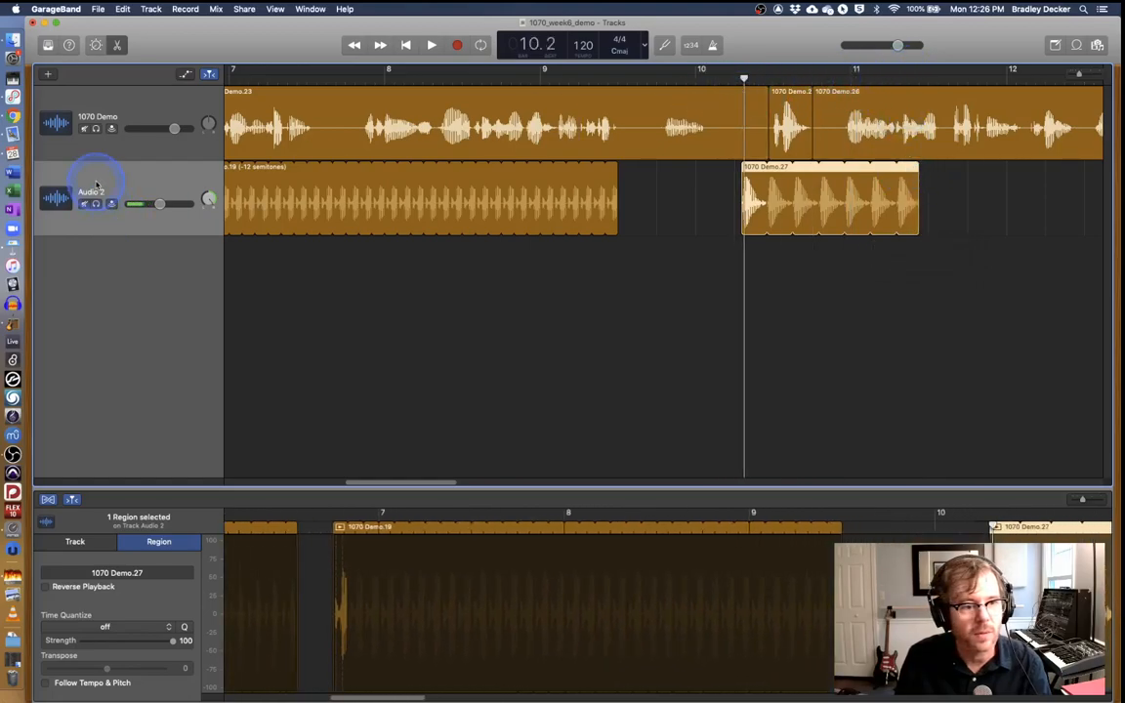
click(96, 204)
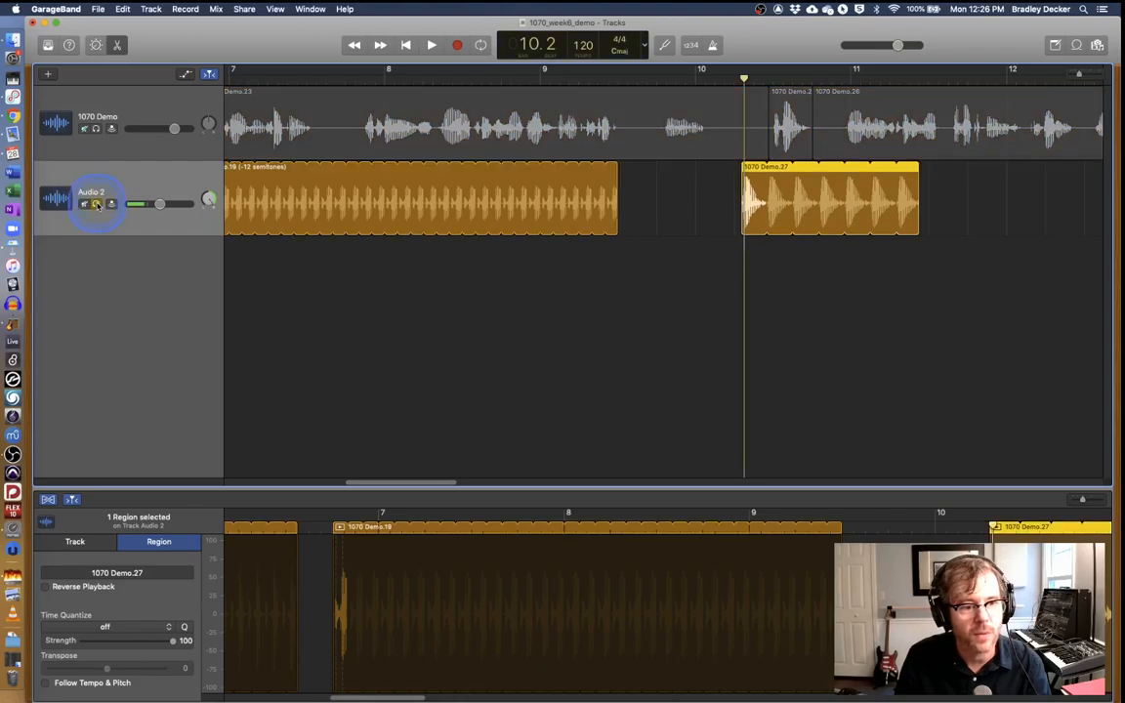
key(space)
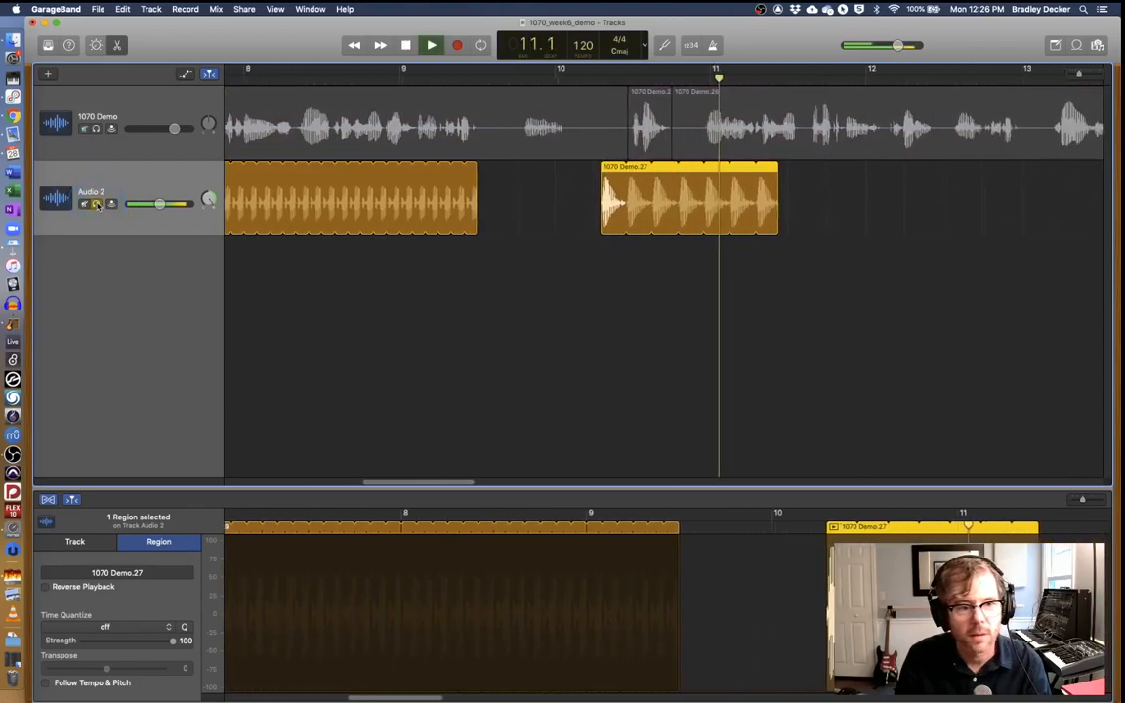
key(space)
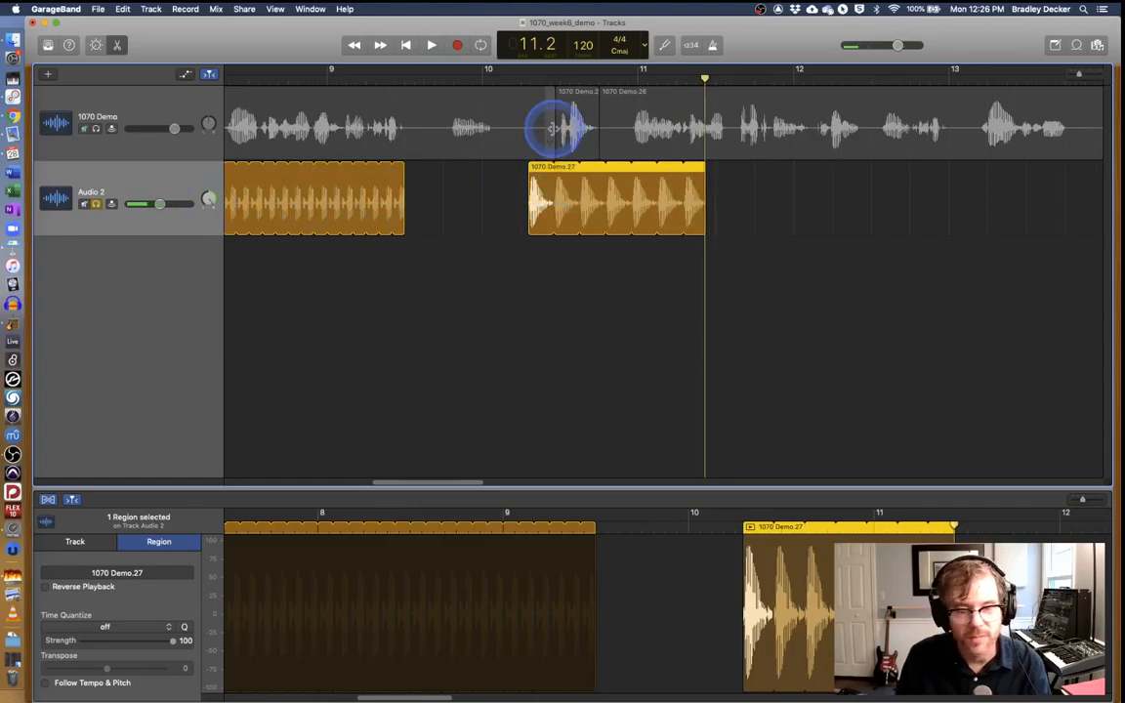
Return the playhead to 10.2, then close and reopen the audio editor for the looped Audio 2 region
click(539, 168)
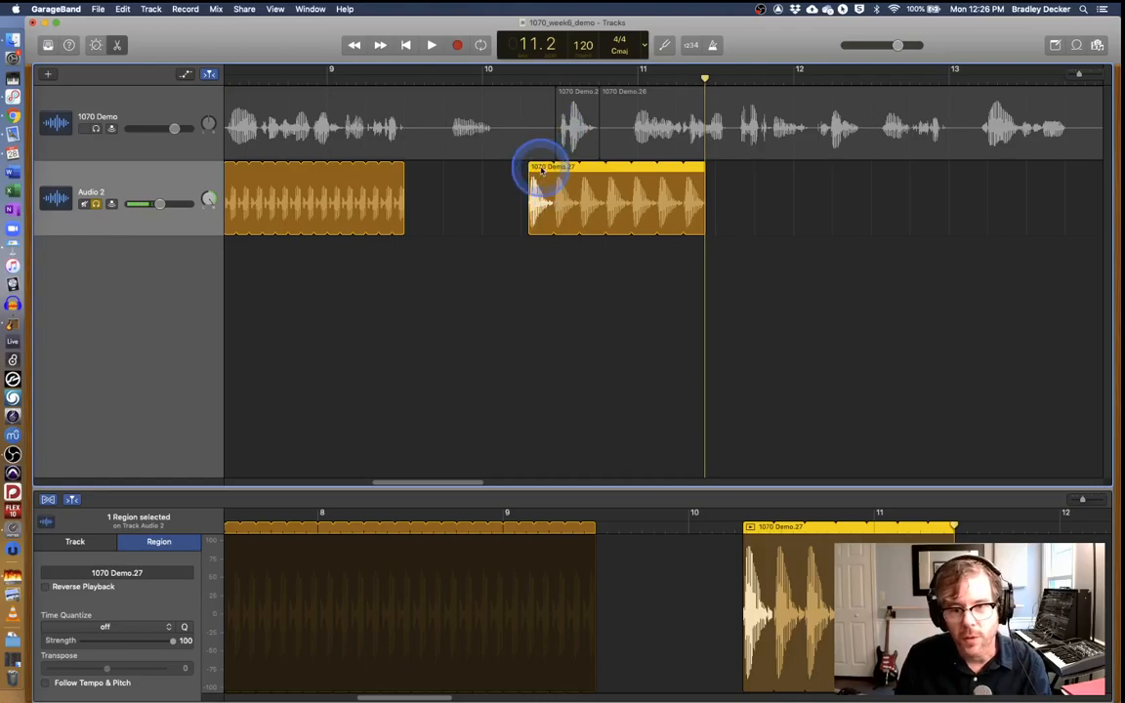
click(570, 149)
click(532, 167)
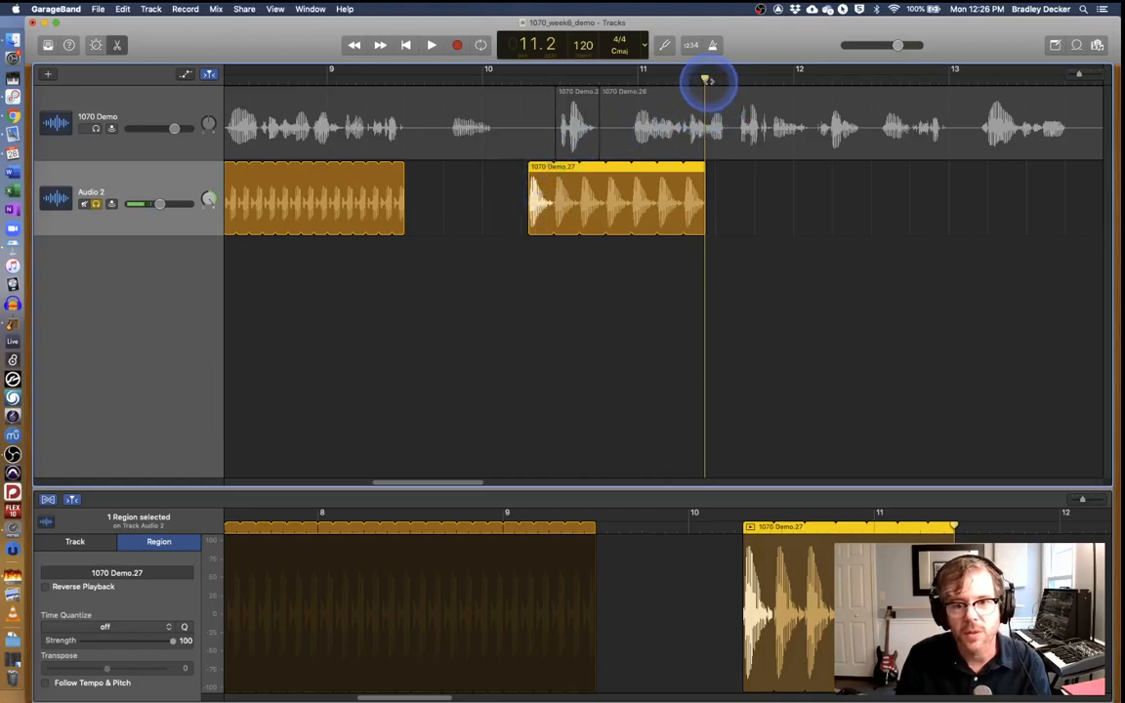
drag(710, 82, 524, 93)
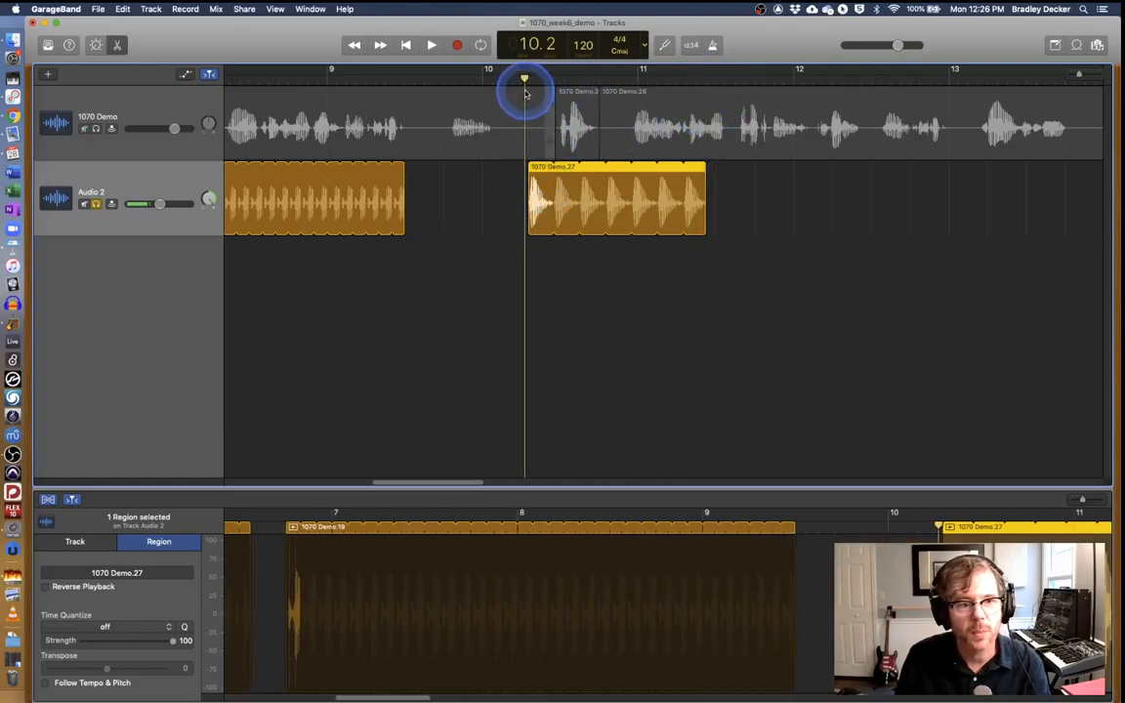
key(e)
click(509, 101)
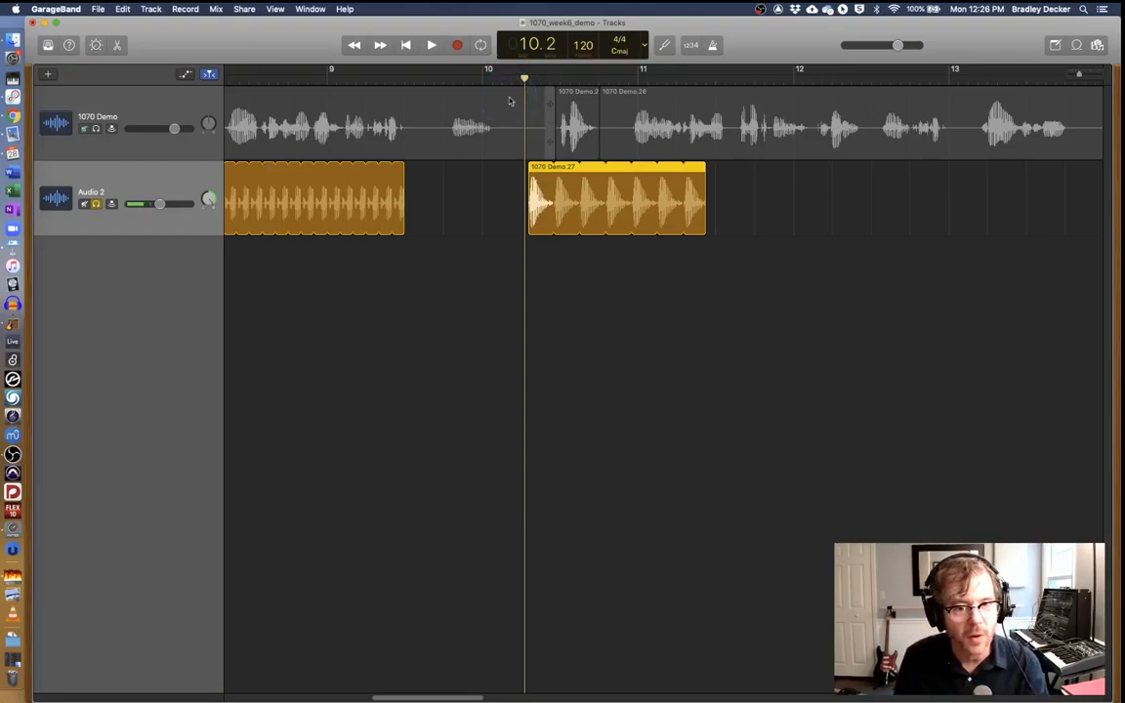
key(e)
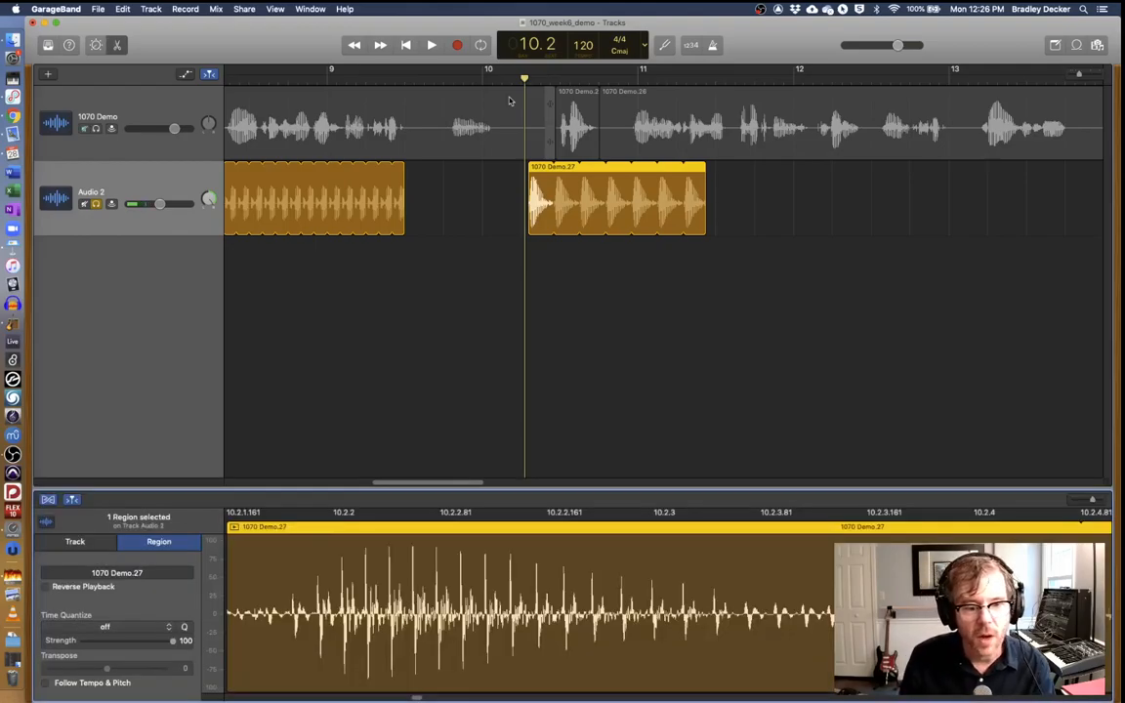
Enable Follow Tempo & Pitch for the looped region, transpose it to -10 semitones and play it back
click(479, 394)
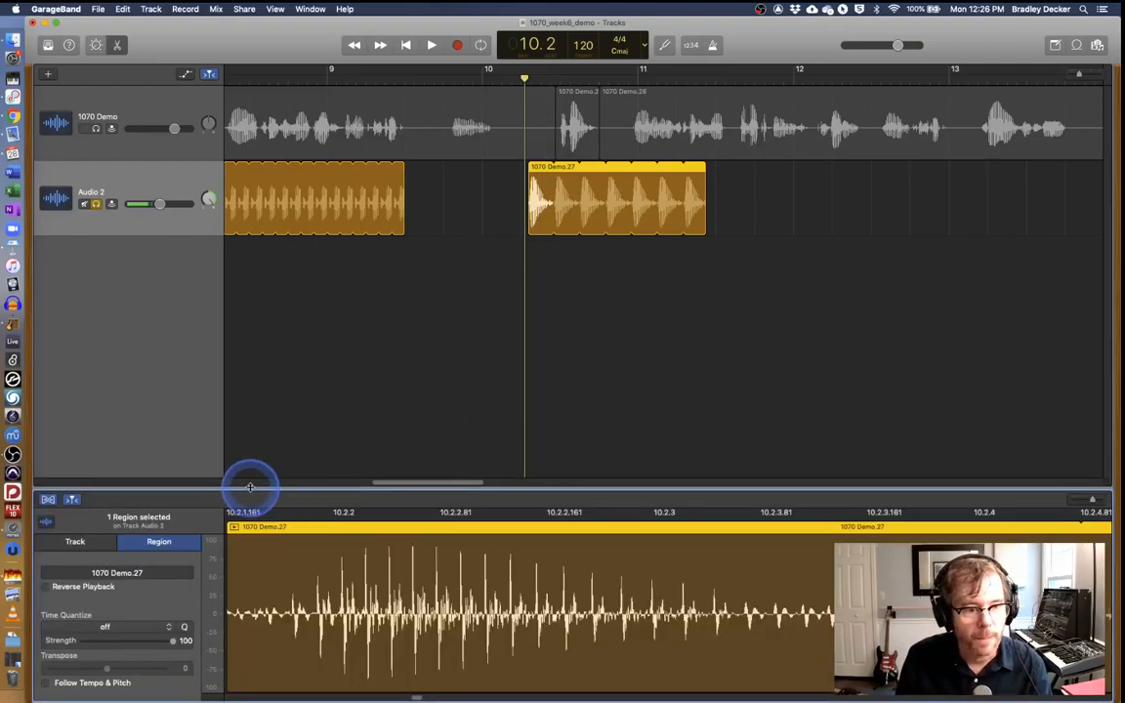
click(118, 45)
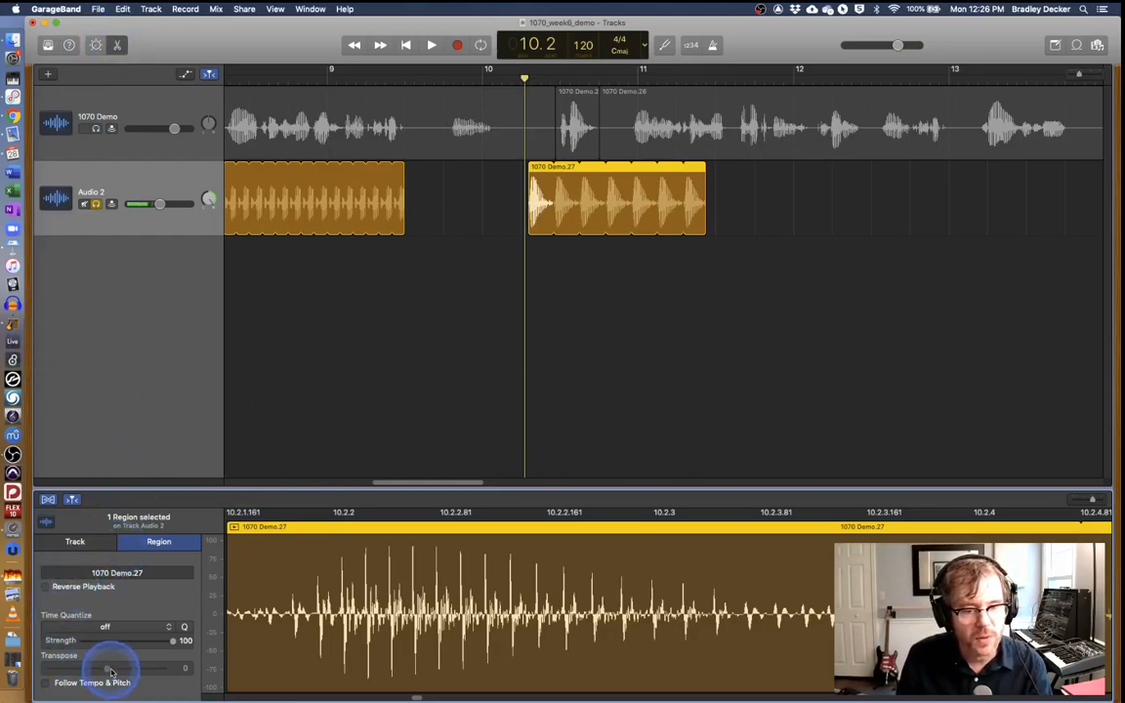
click(46, 683)
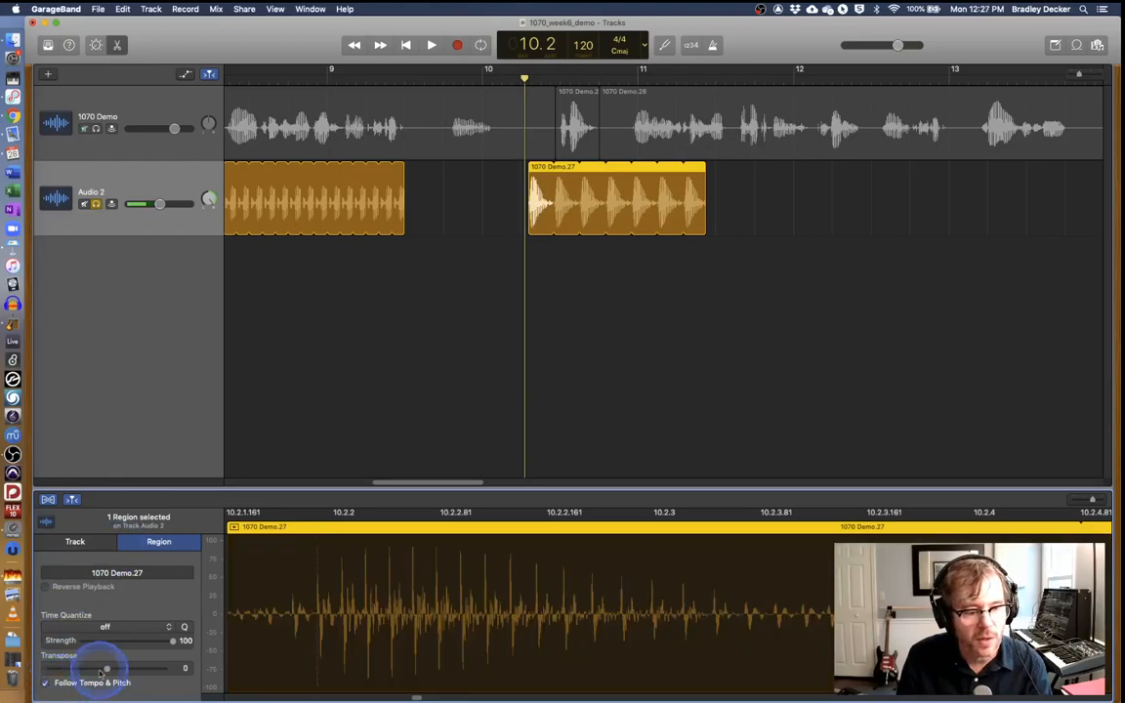
drag(108, 670, 95, 671)
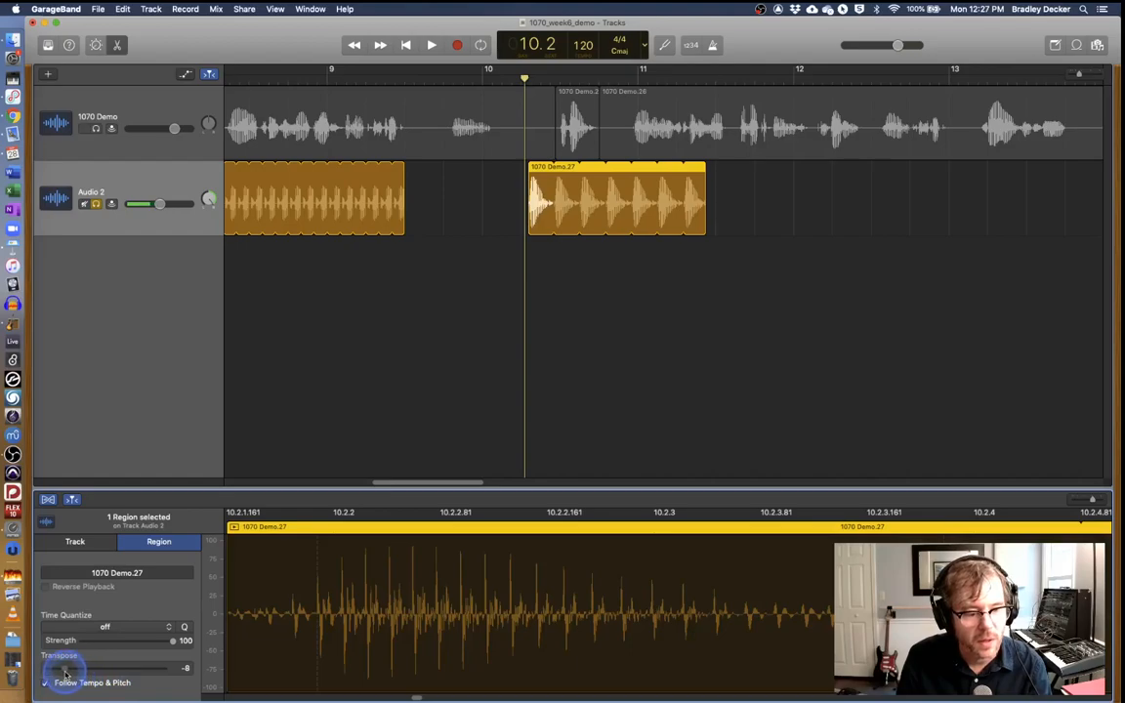
key(space)
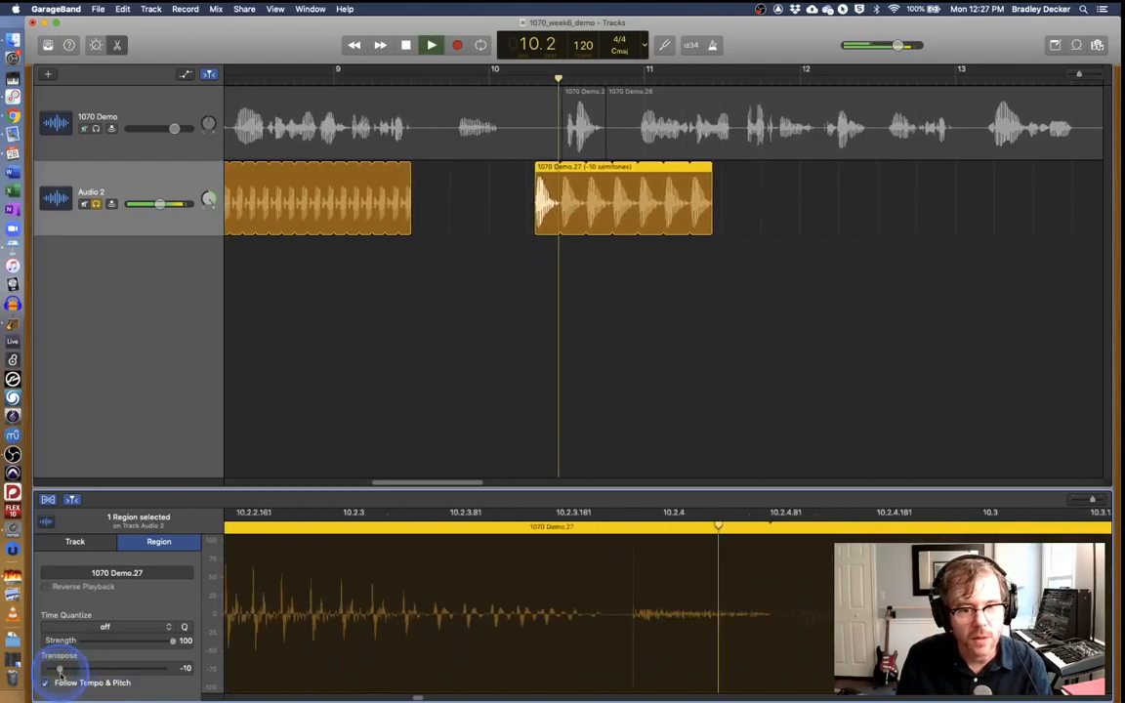
key(space)
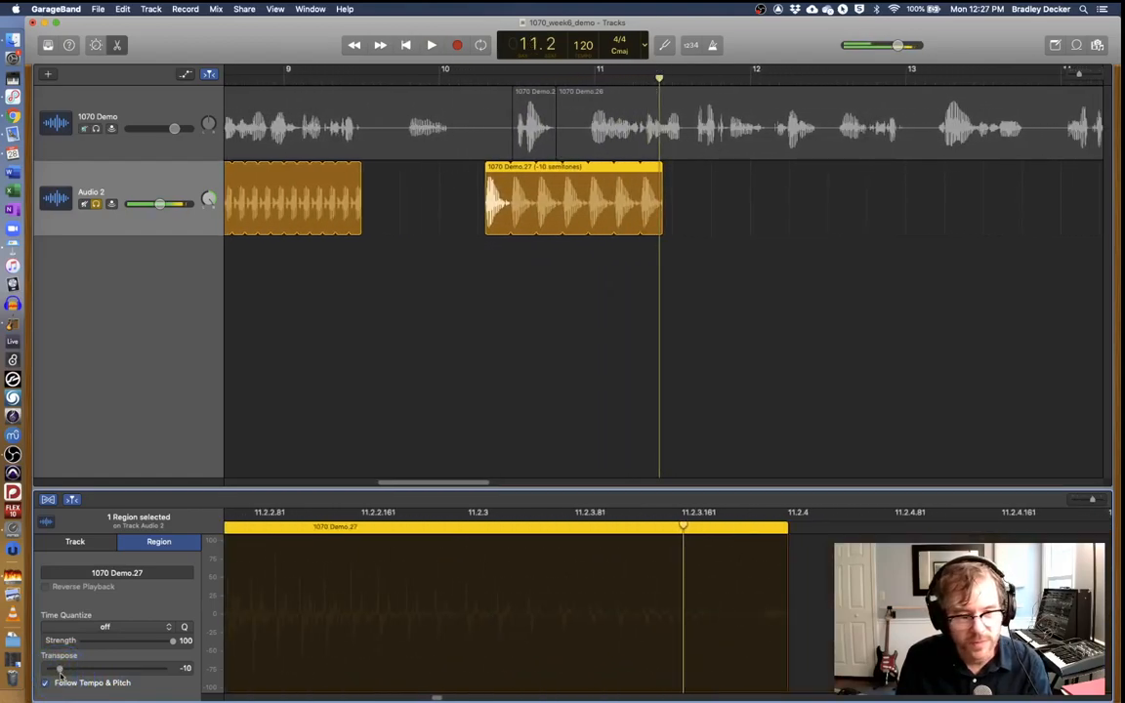
Transpose the looped Audio 2 region to +11 semitones and play it back from 10.2
drag(61, 672, 161, 672)
key(space)
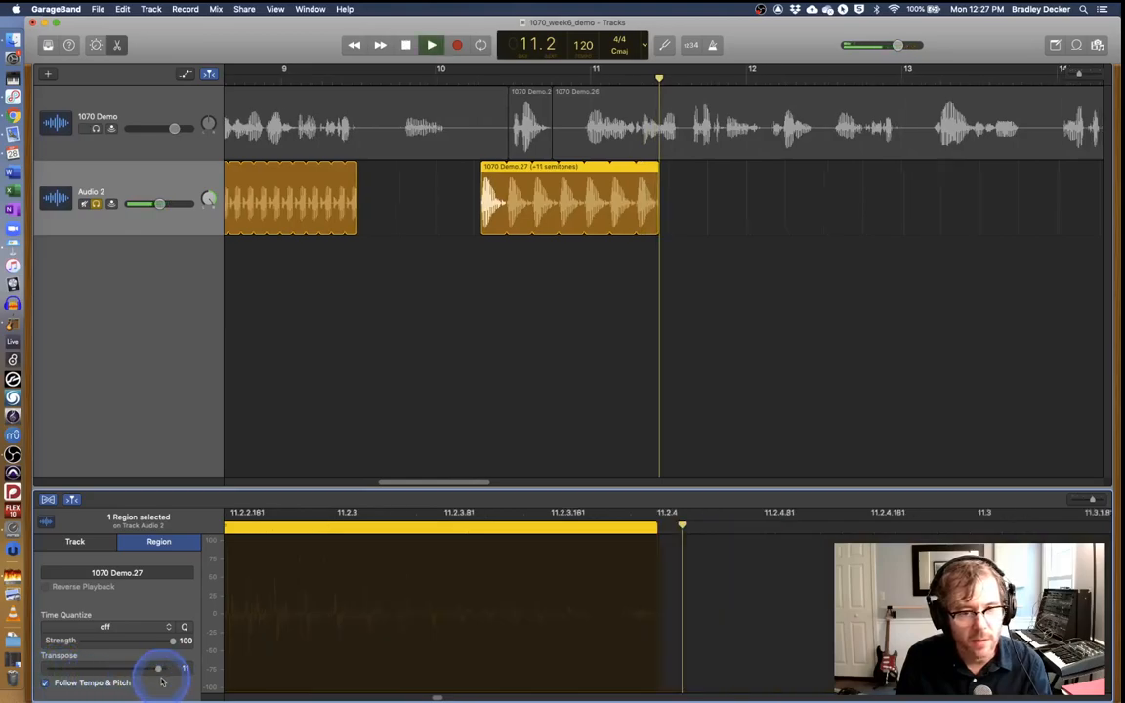
click(452, 81)
key(space)
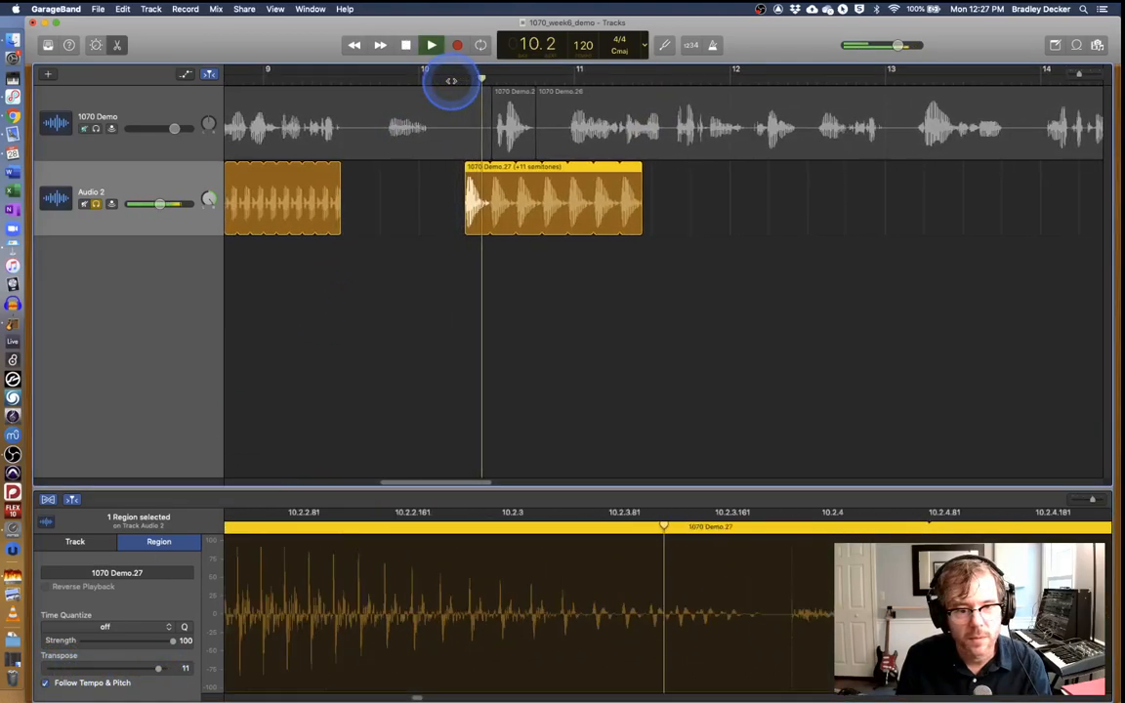
key(space)
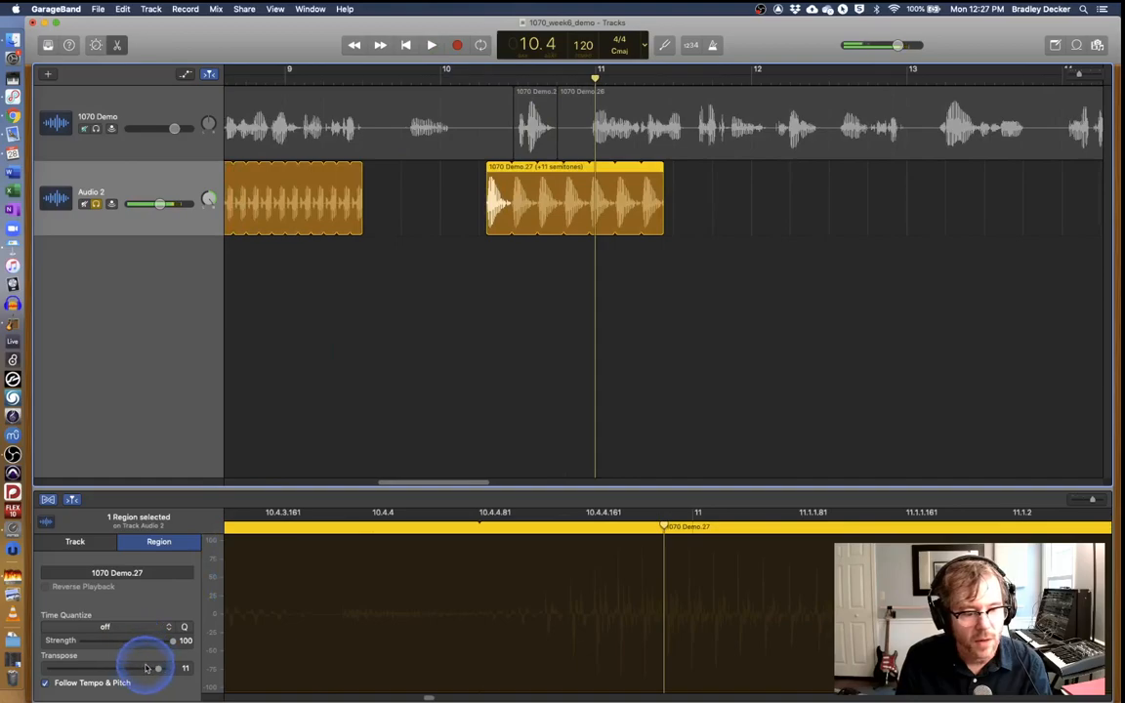
Reset the looped region's transposition to 0 and turn off Follow Tempo & Pitch
drag(127, 671, 76, 690)
click(46, 685)
click(46, 686)
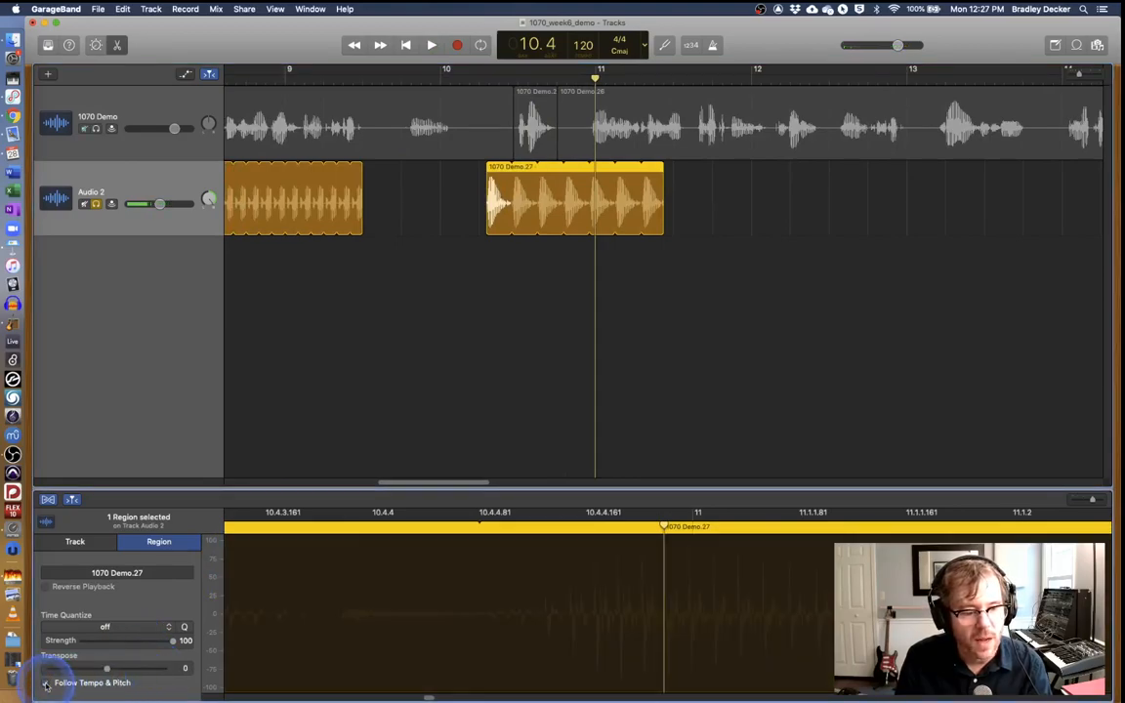
click(46, 685)
Enable Reverse Playback for the looped Audio 2 region and play it back from its start
click(45, 586)
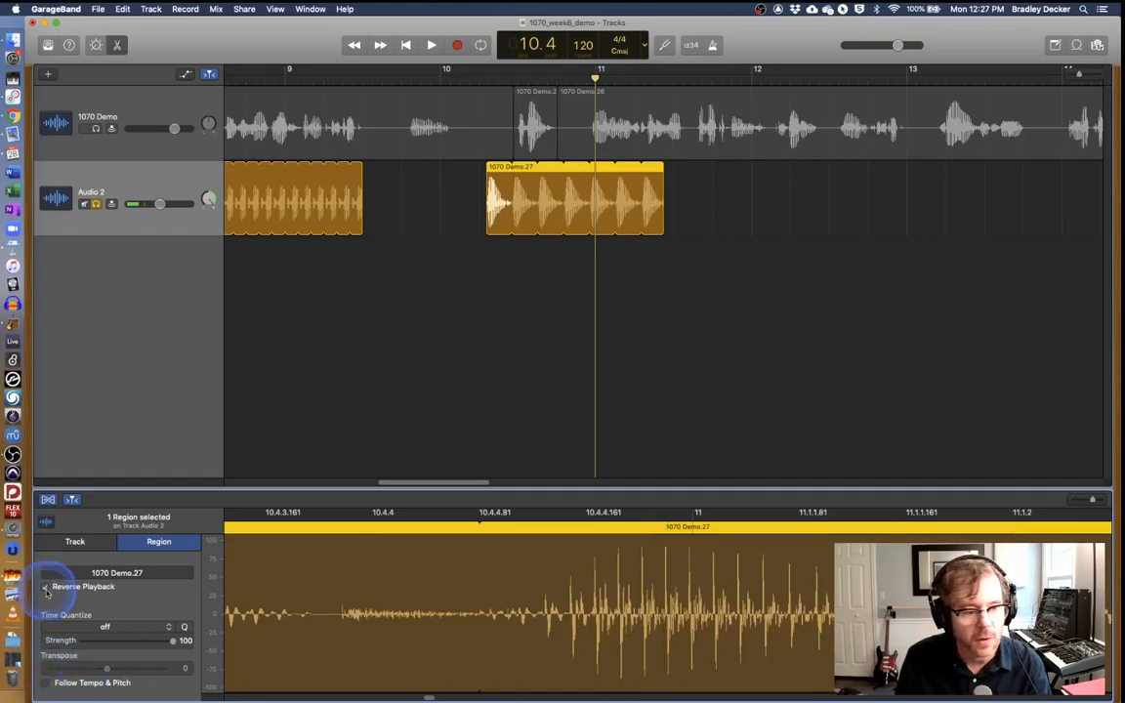
drag(595, 76, 477, 96)
key(space)
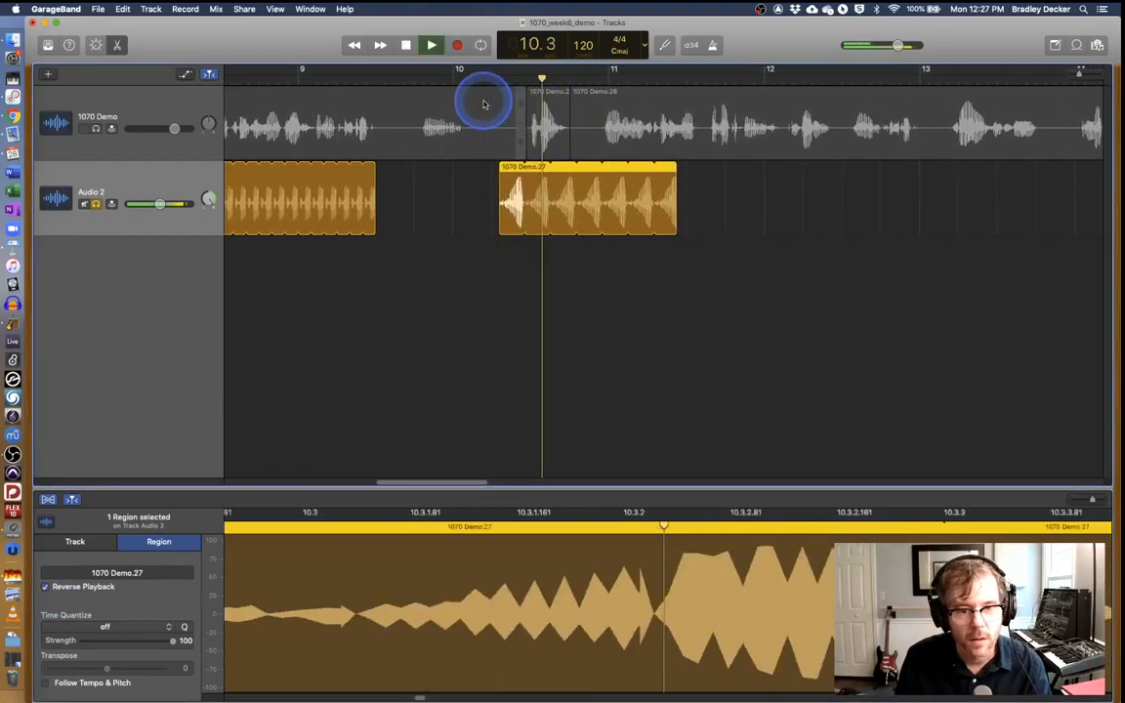
key(space)
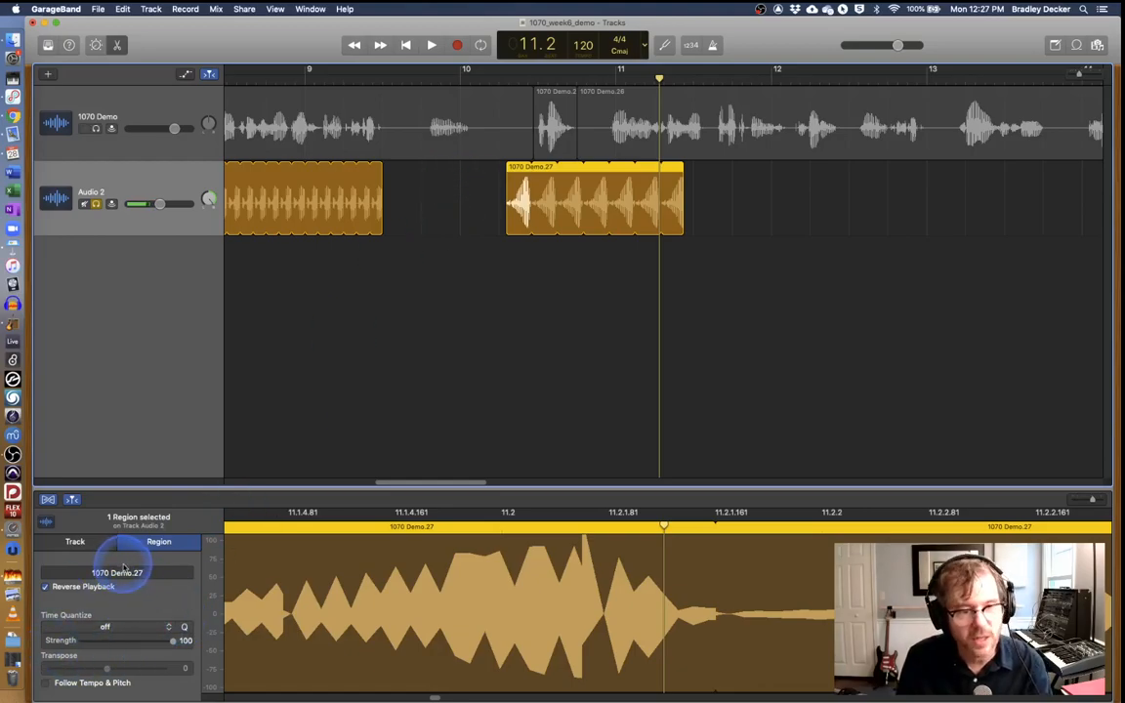
Close and reopen the audio editor for the reversed region several times, leaving it open
key(e)
click(116, 45)
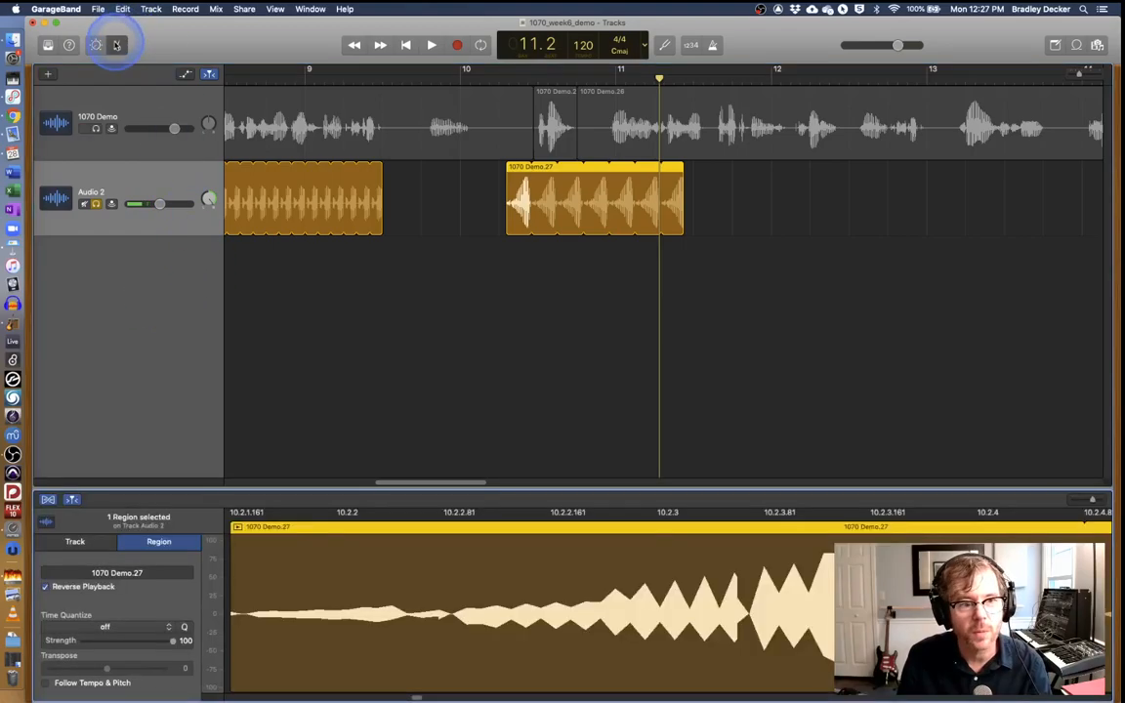
click(116, 44)
click(117, 45)
click(116, 45)
click(117, 45)
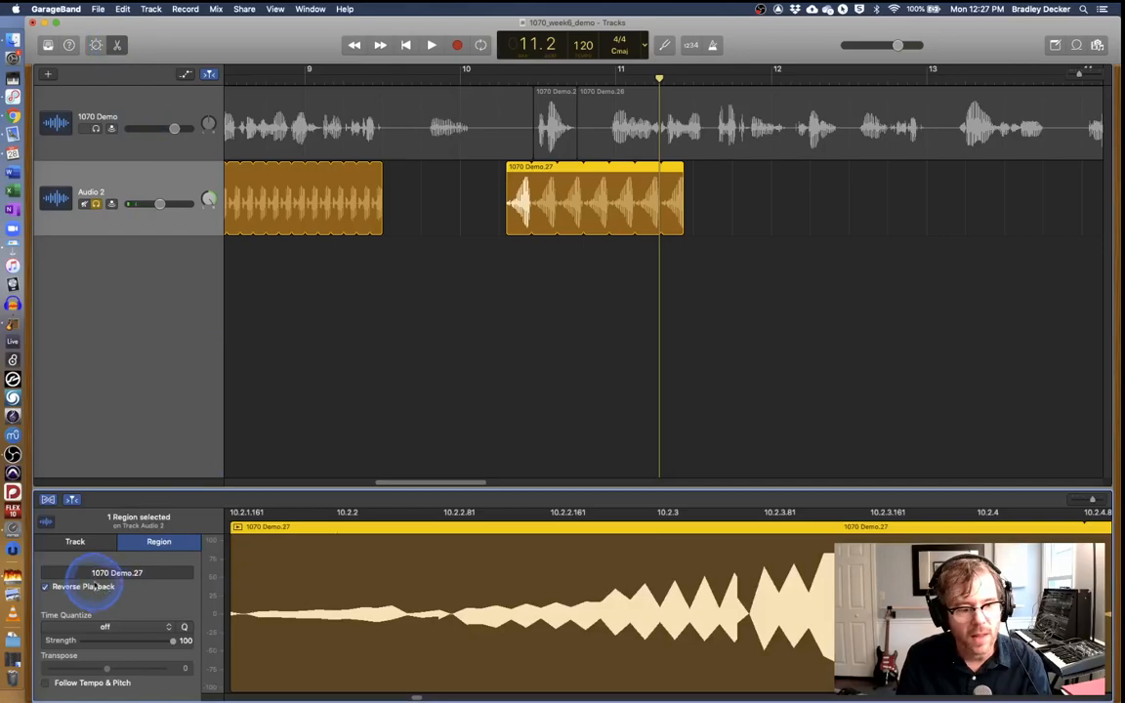
Enable Follow Tempo & Pitch for the region again, transpose it to -5 semitones and play it back
click(45, 683)
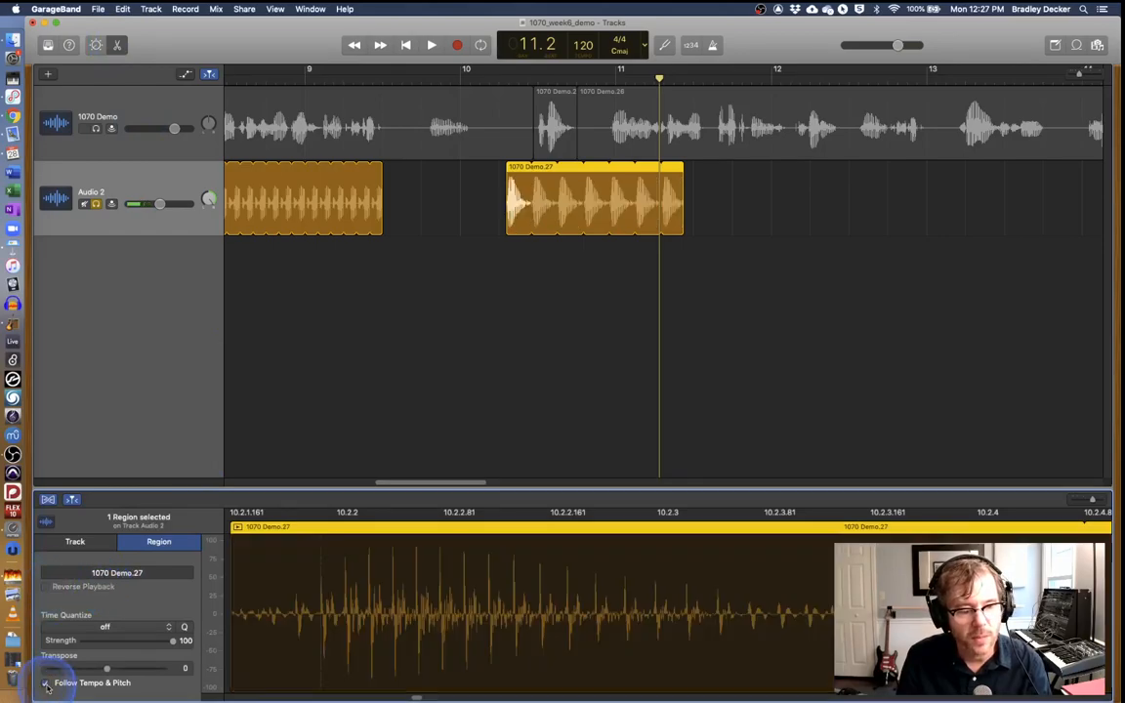
drag(107, 669, 83, 669)
key(space)
key(space)
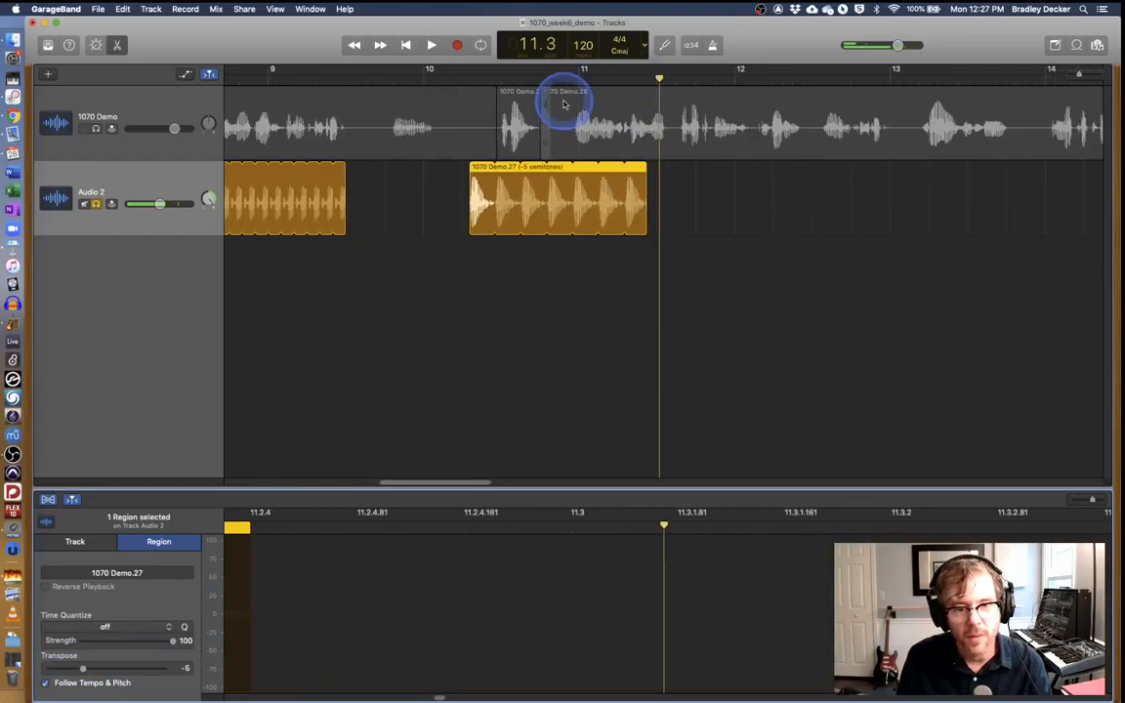
Switch to Keynote to check the GarageBand Functions slide, then return to GarageBand and deselect the Audio 2 region
key(super+Tab)
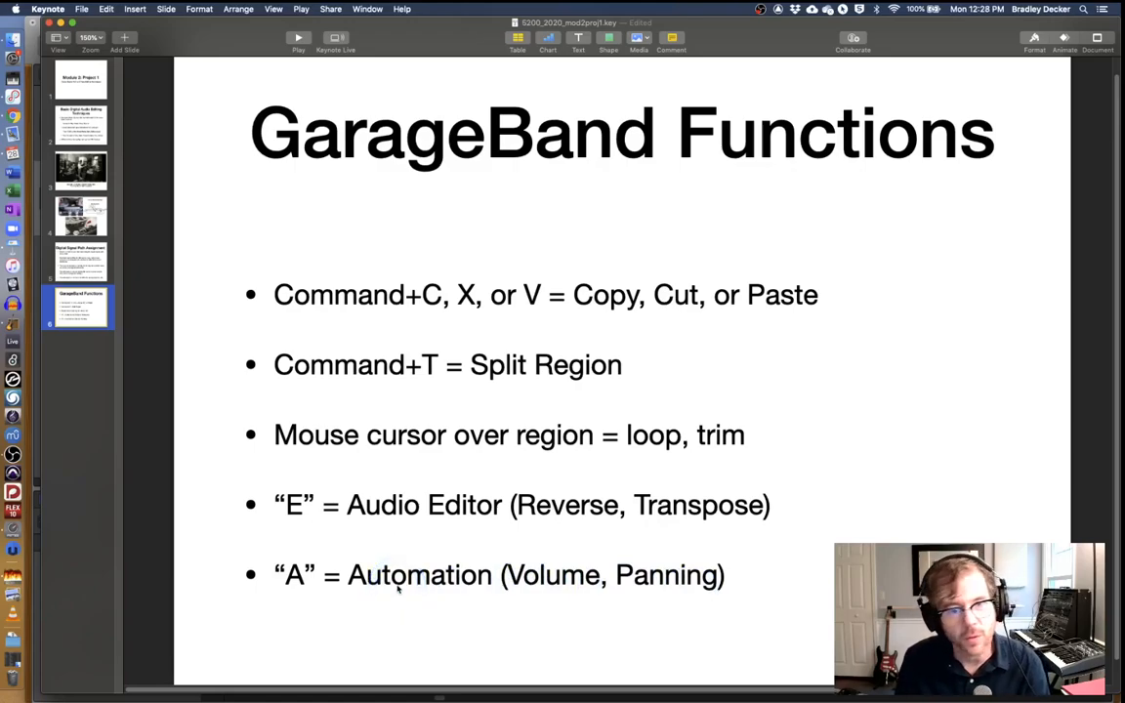
key(super+Tab)
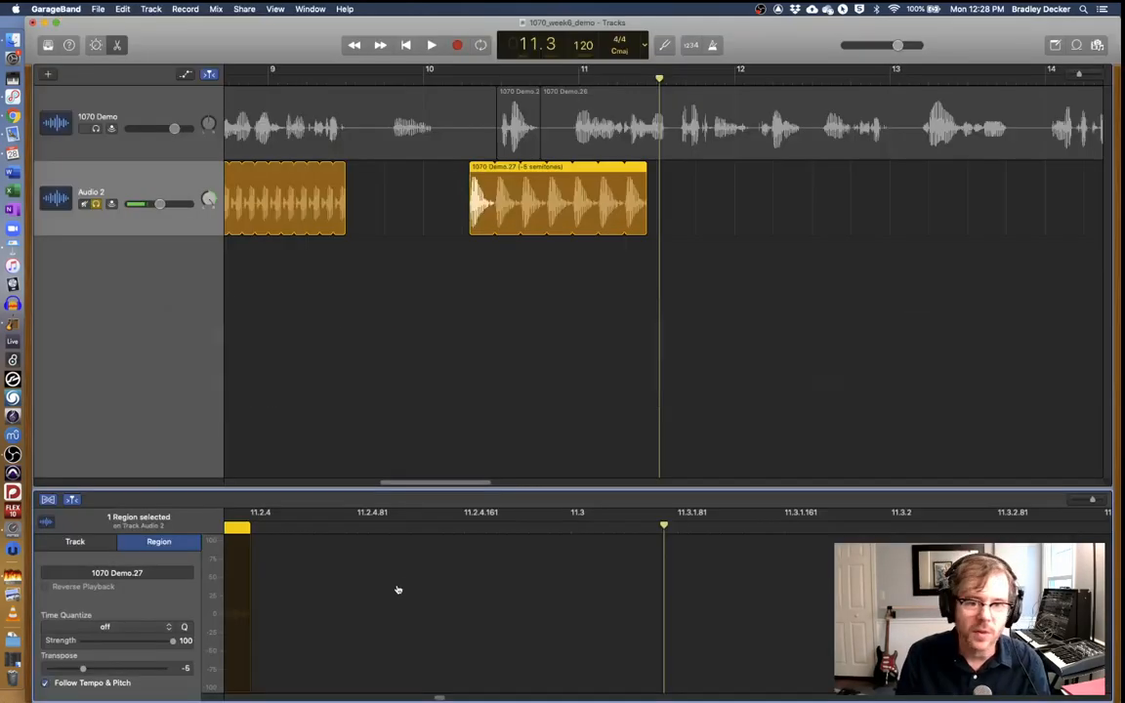
click(262, 206)
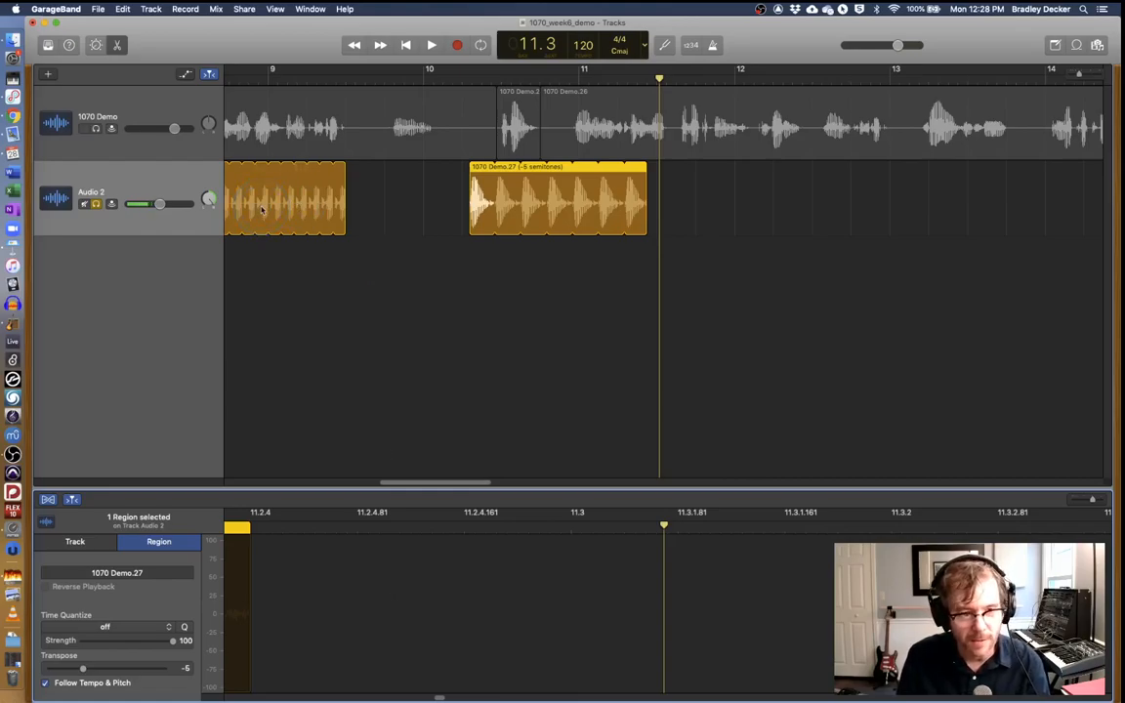
click(251, 259)
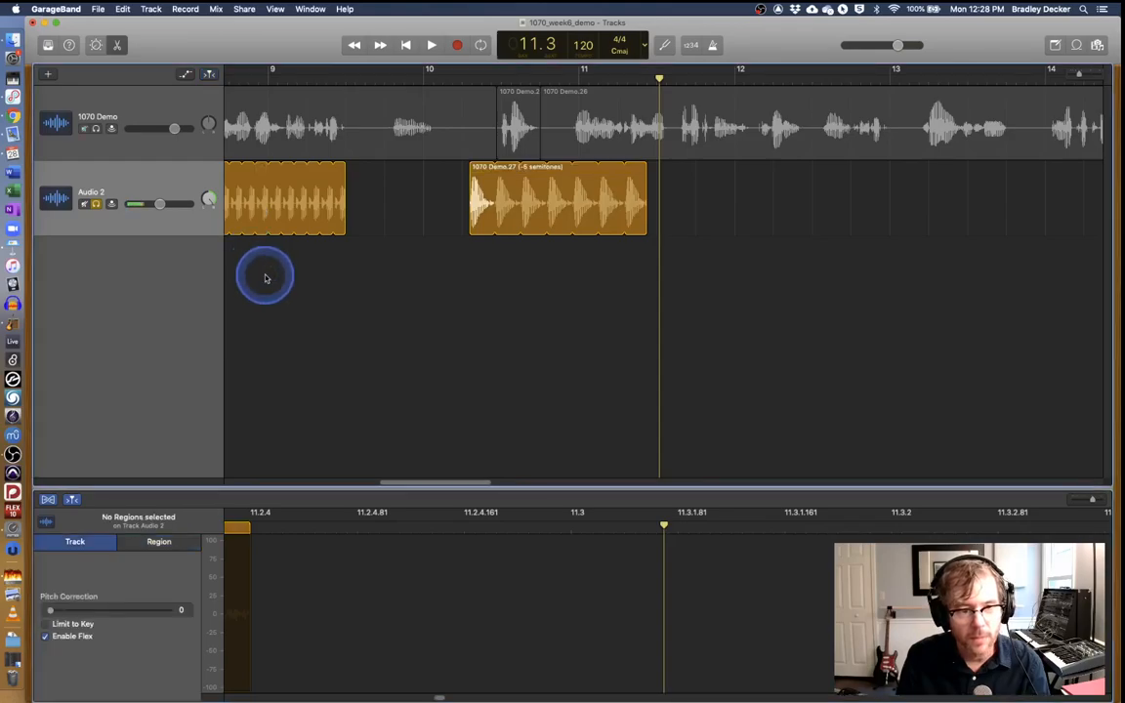
Show track automation and set the Audio 2 track's automation parameter to Volume
key(a)
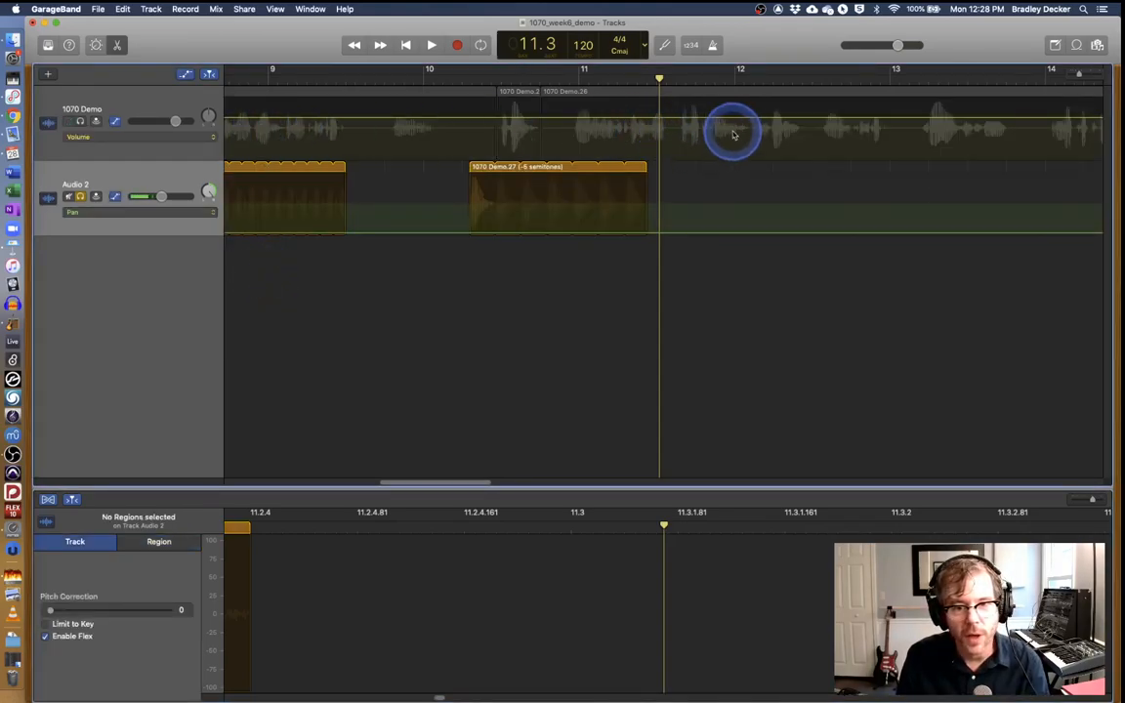
click(130, 213)
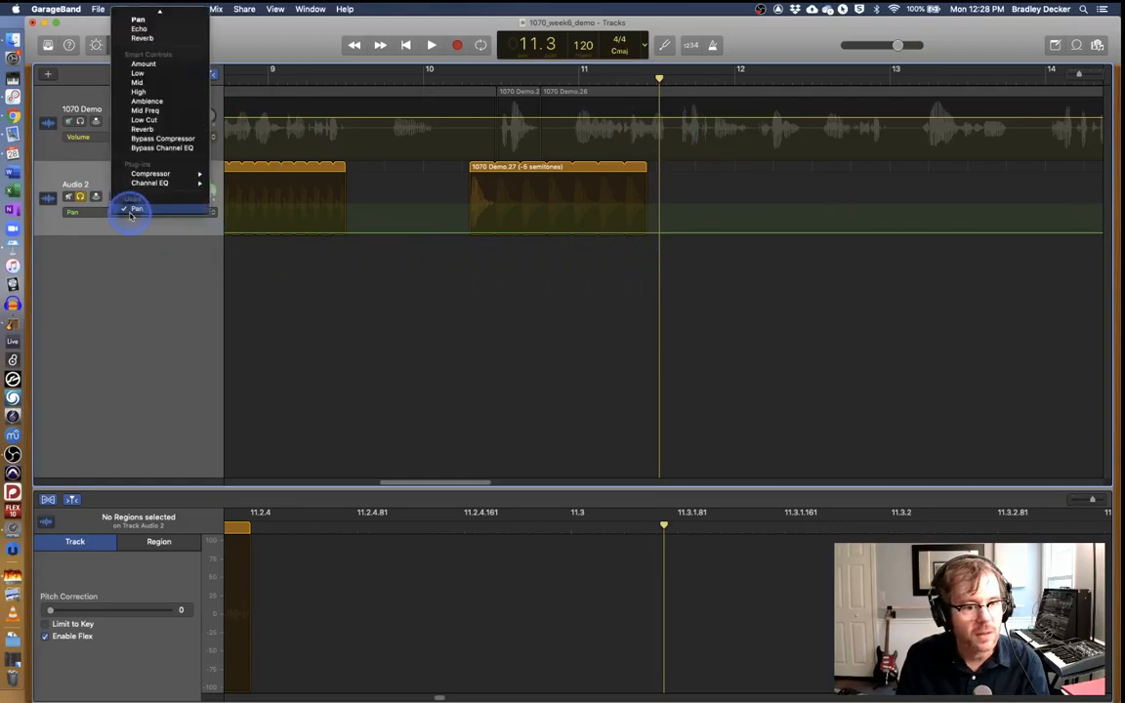
mouse_move(139, 19)
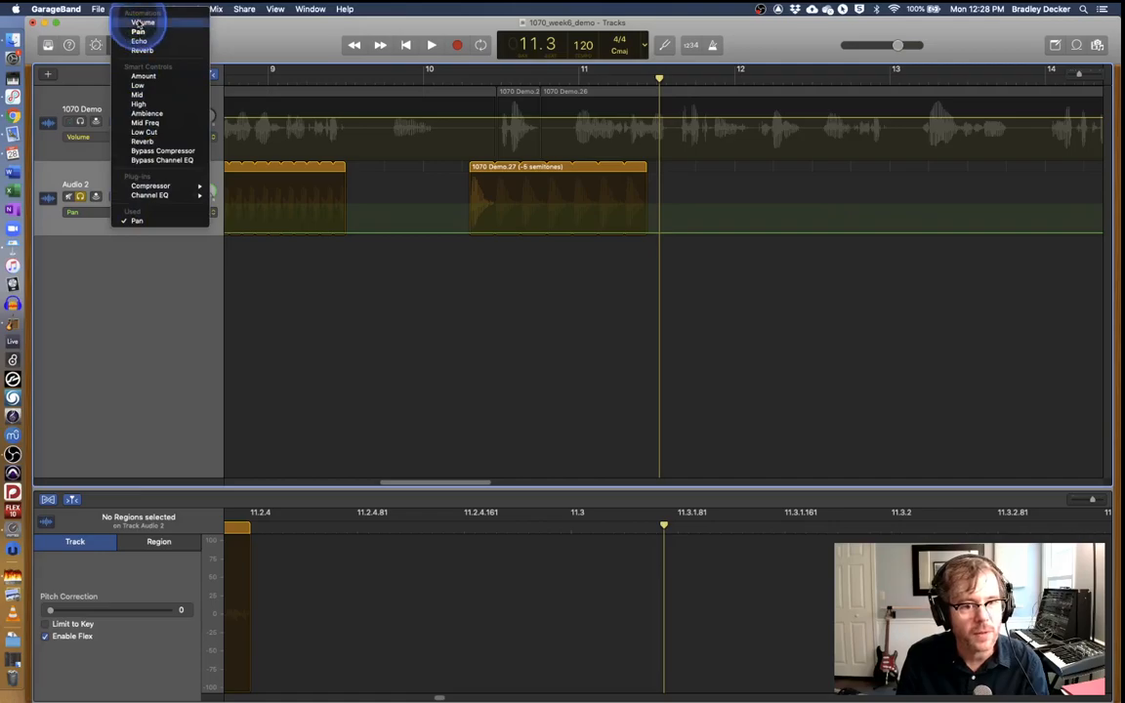
click(141, 21)
Draw Audio 2 volume automation that fades the looped region in from its start and out to silence at its end
click(494, 234)
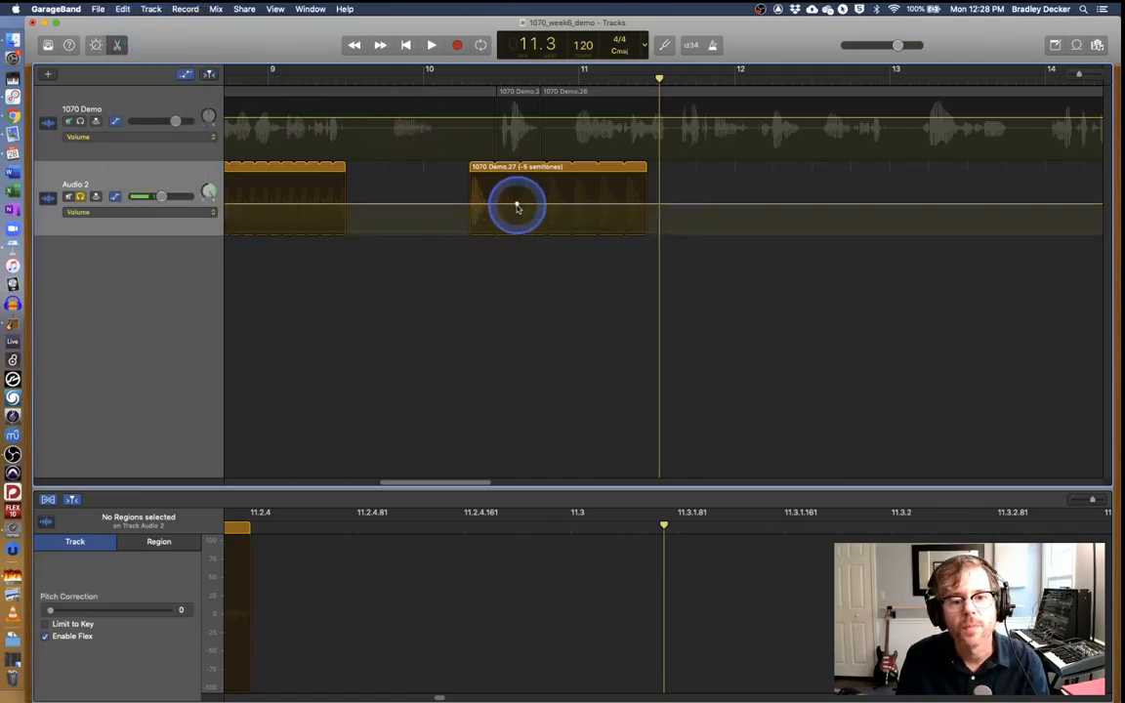
click(462, 203)
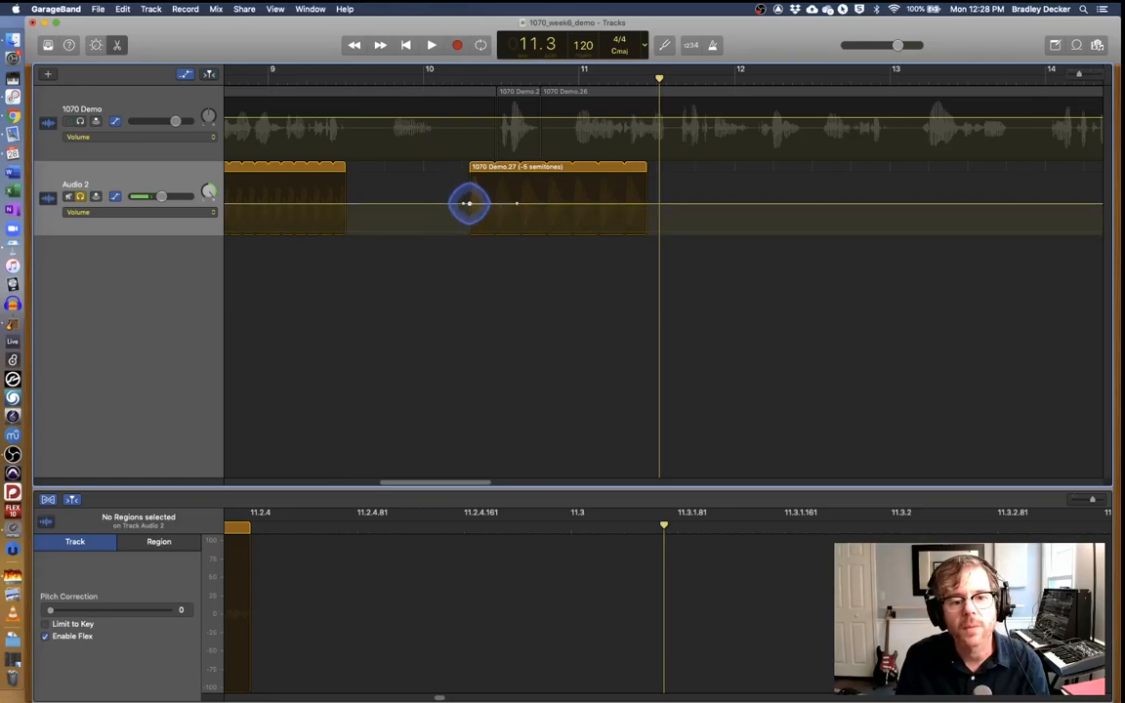
drag(466, 203, 470, 235)
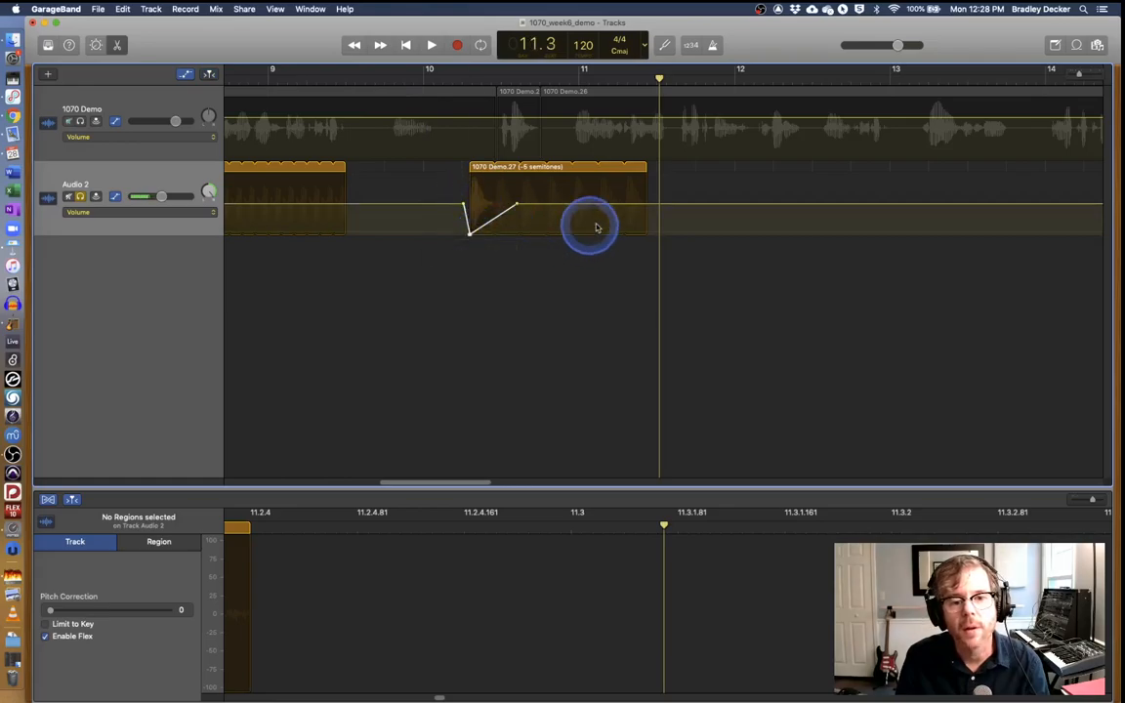
click(644, 204)
drag(645, 204, 557, 193)
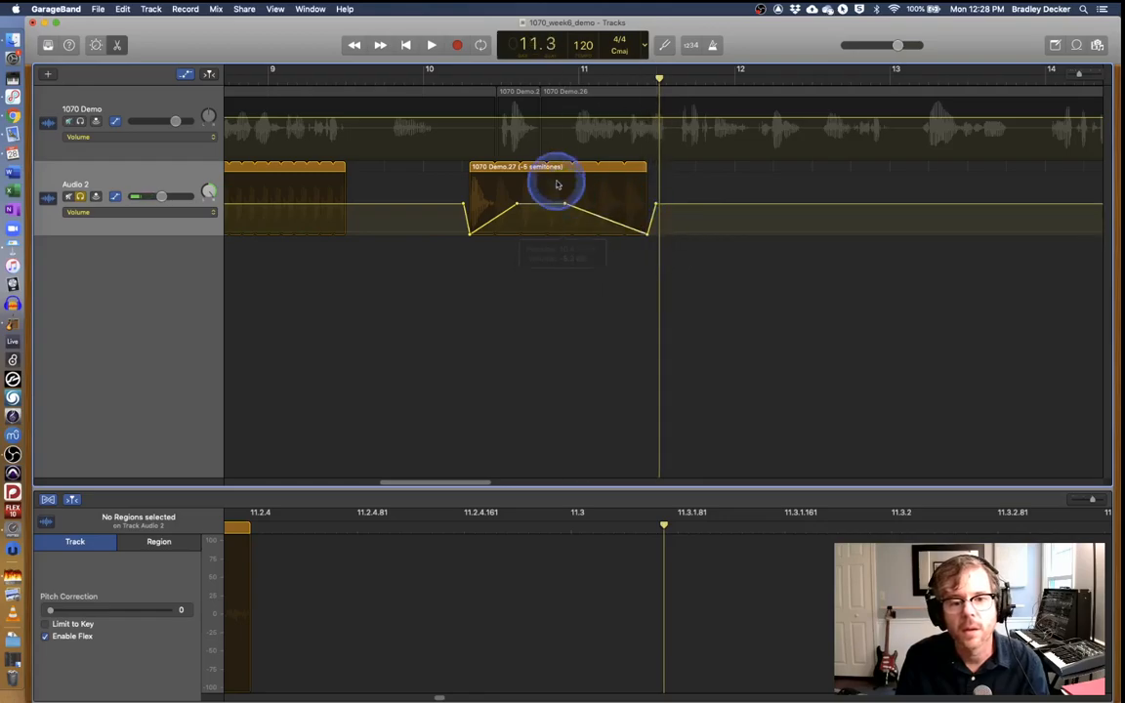
Play the looped region twice from just before its start to check its volume fades against the track's volume slider
click(460, 76)
key(space)
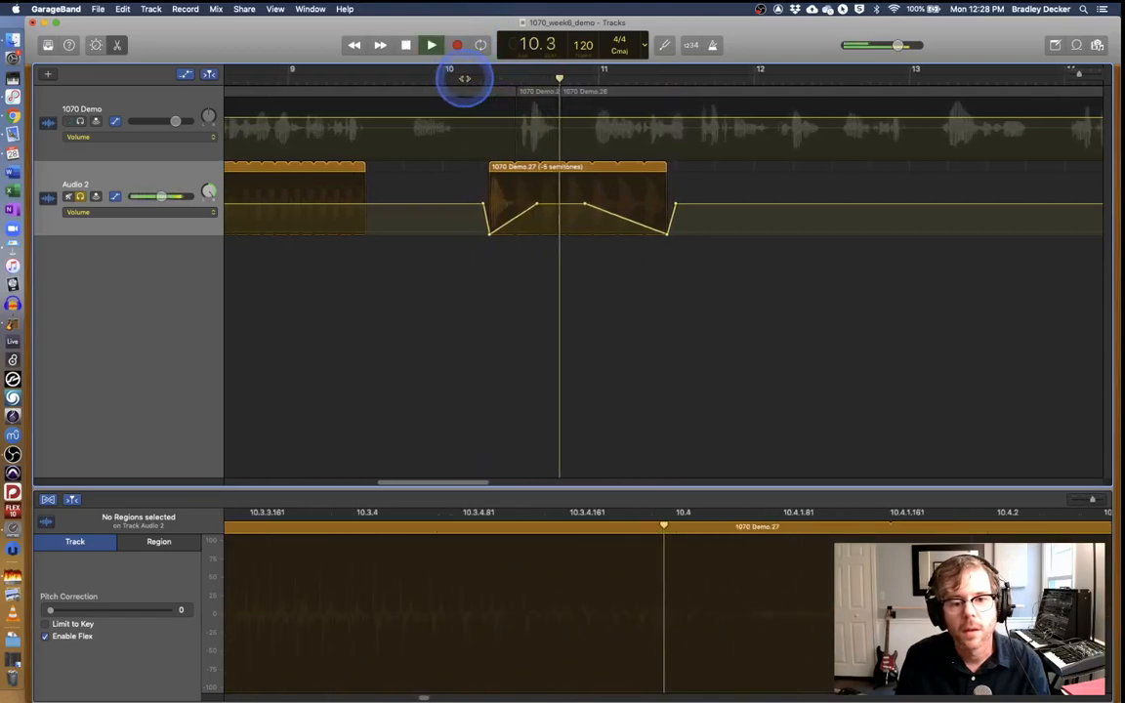
key(space)
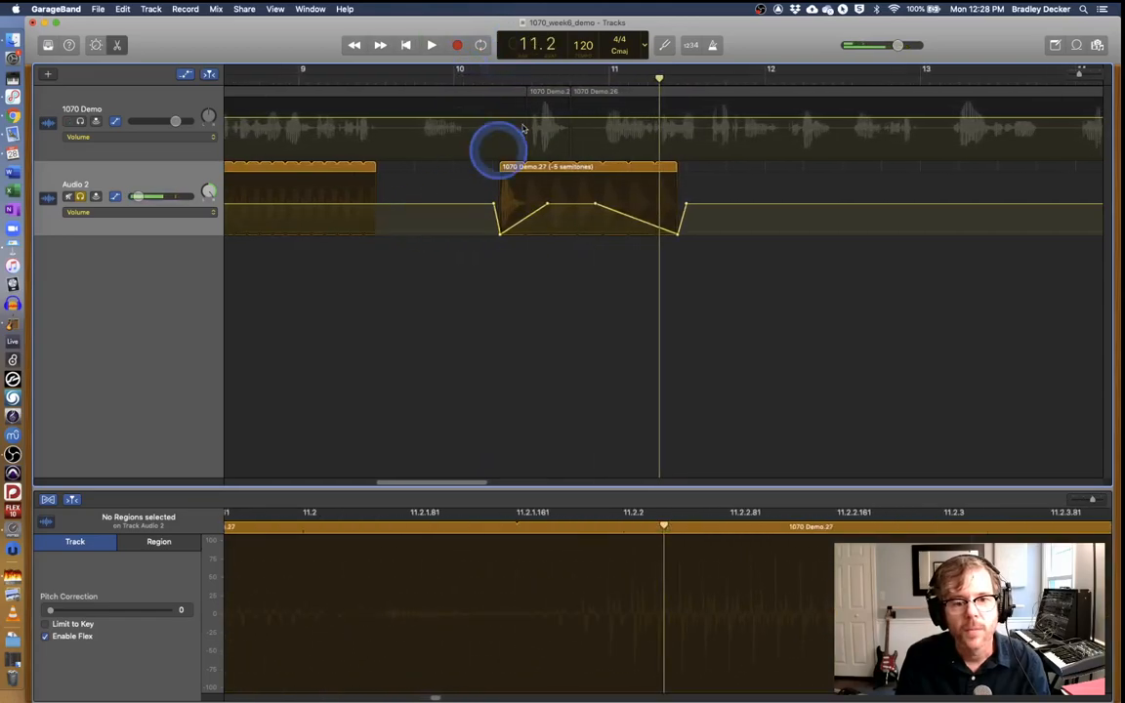
click(493, 79)
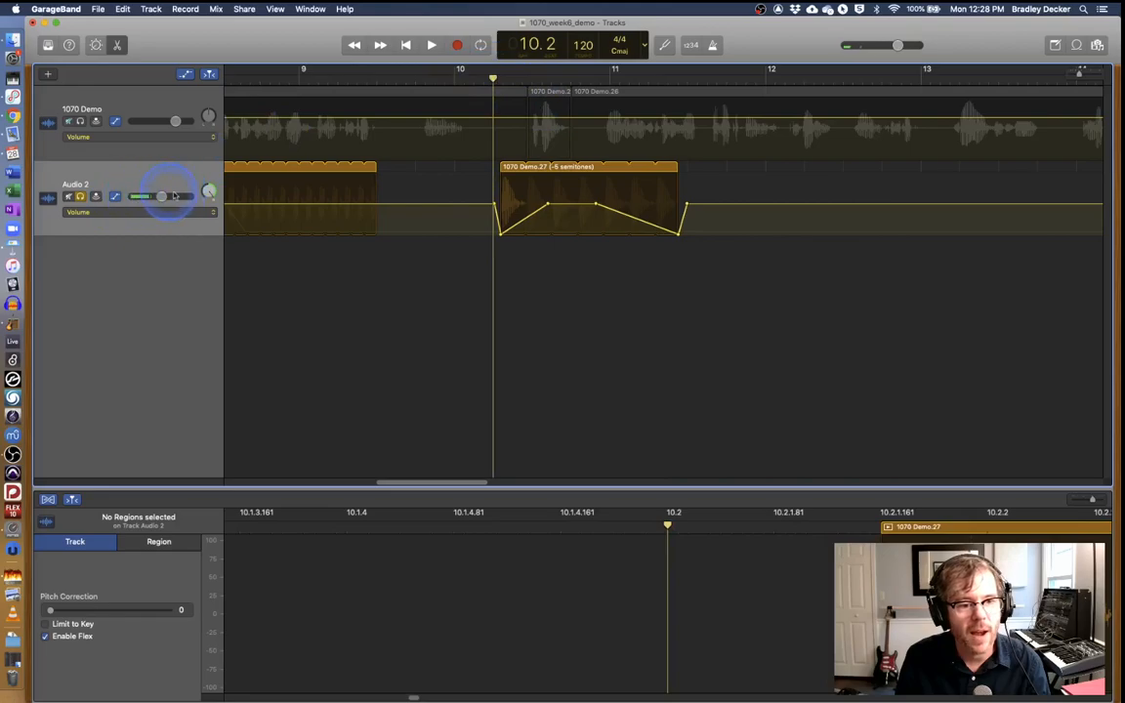
key(space)
drag(174, 196, 158, 196)
key(space)
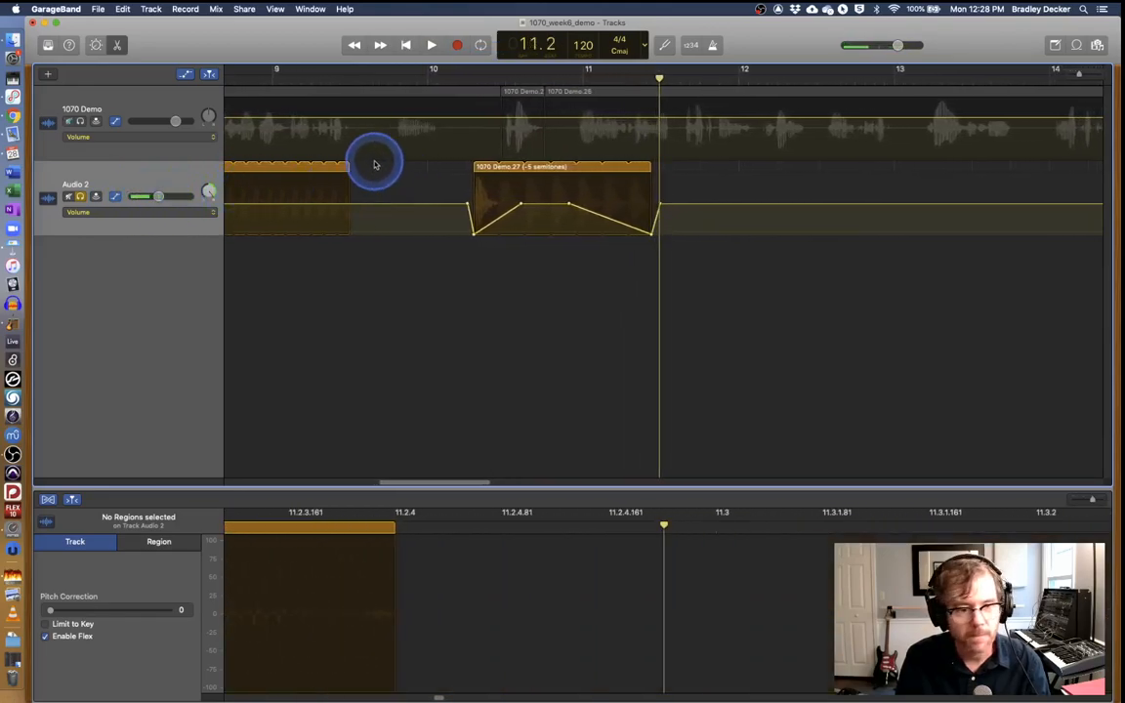
Switch Audio 2's automation to Pan and draw two pan peaks, one near the looped region's start and one near its end
click(180, 212)
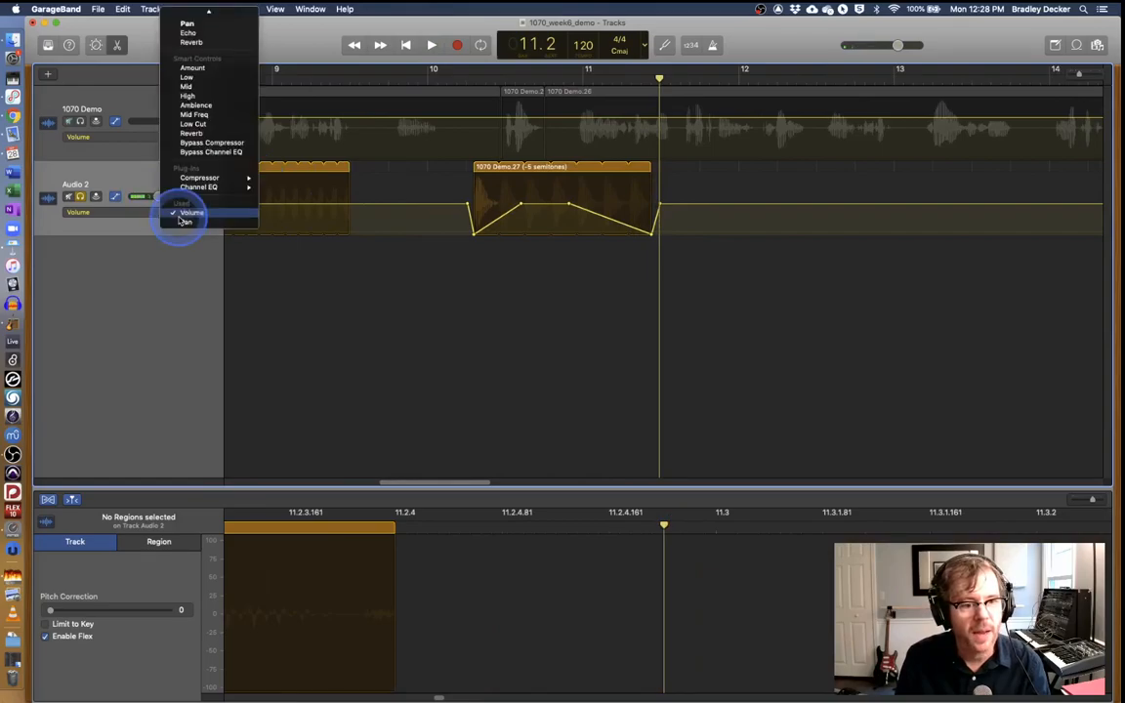
click(184, 222)
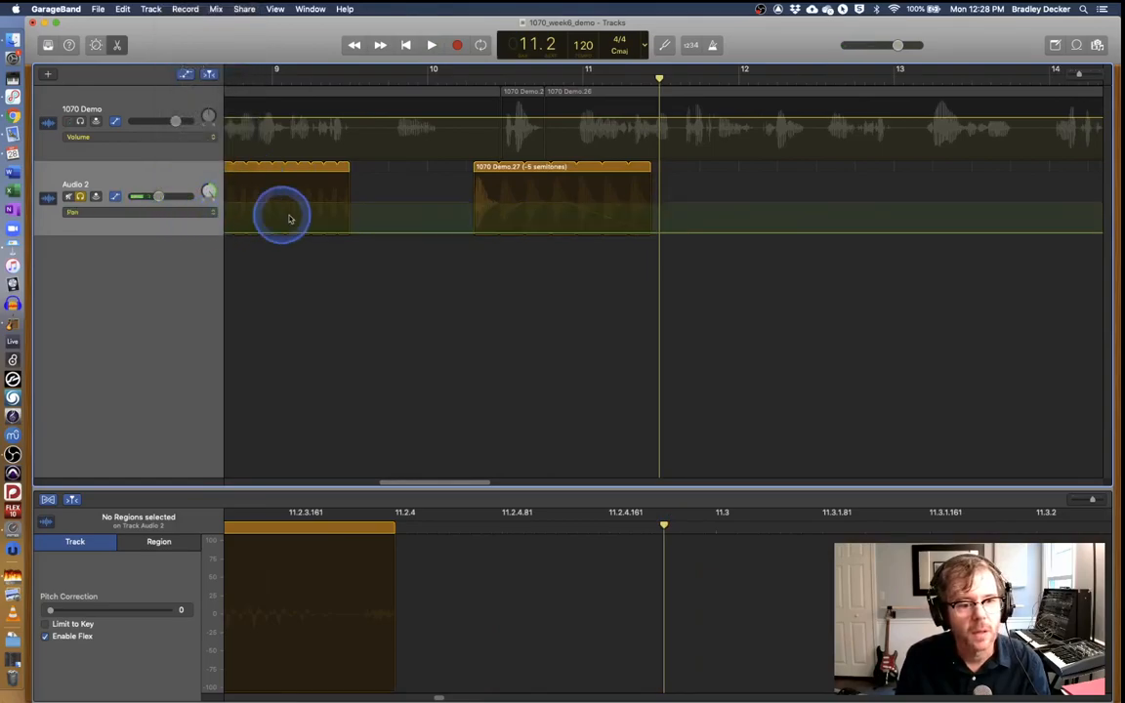
click(554, 232)
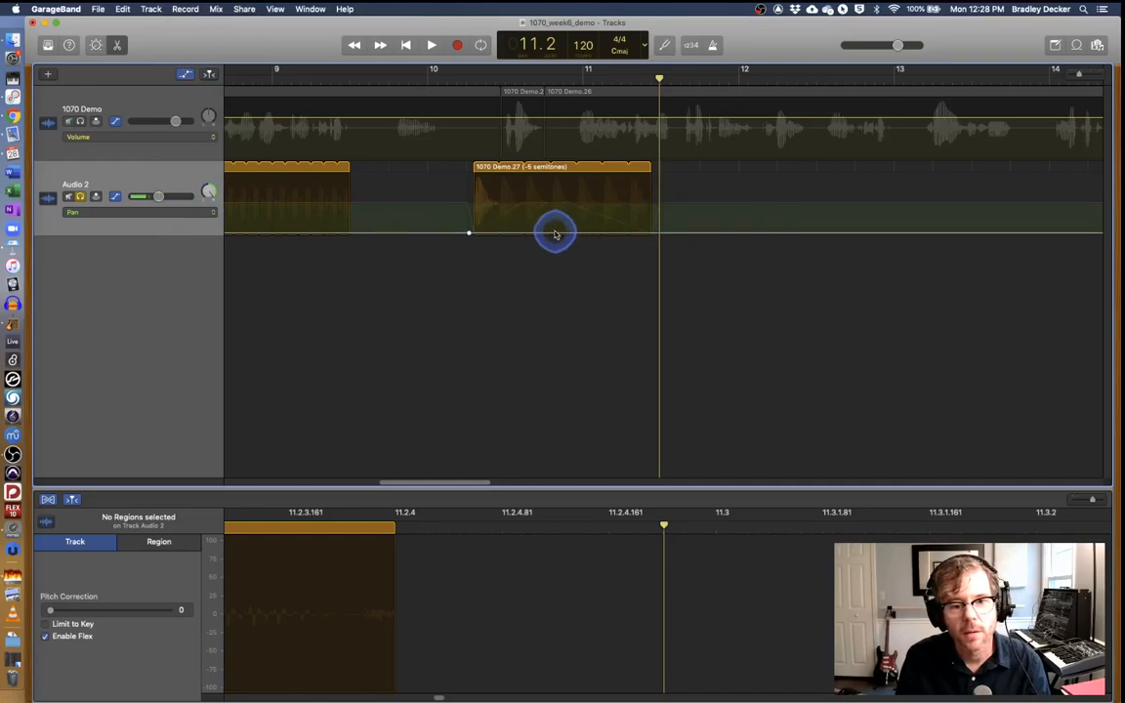
click(652, 232)
mouse_move(553, 235)
mouse_down()
mouse_move(502, 171)
mouse_move(514, 159)
mouse_move(544, 194)
mouse_move(535, 181)
mouse_move(544, 238)
mouse_up()
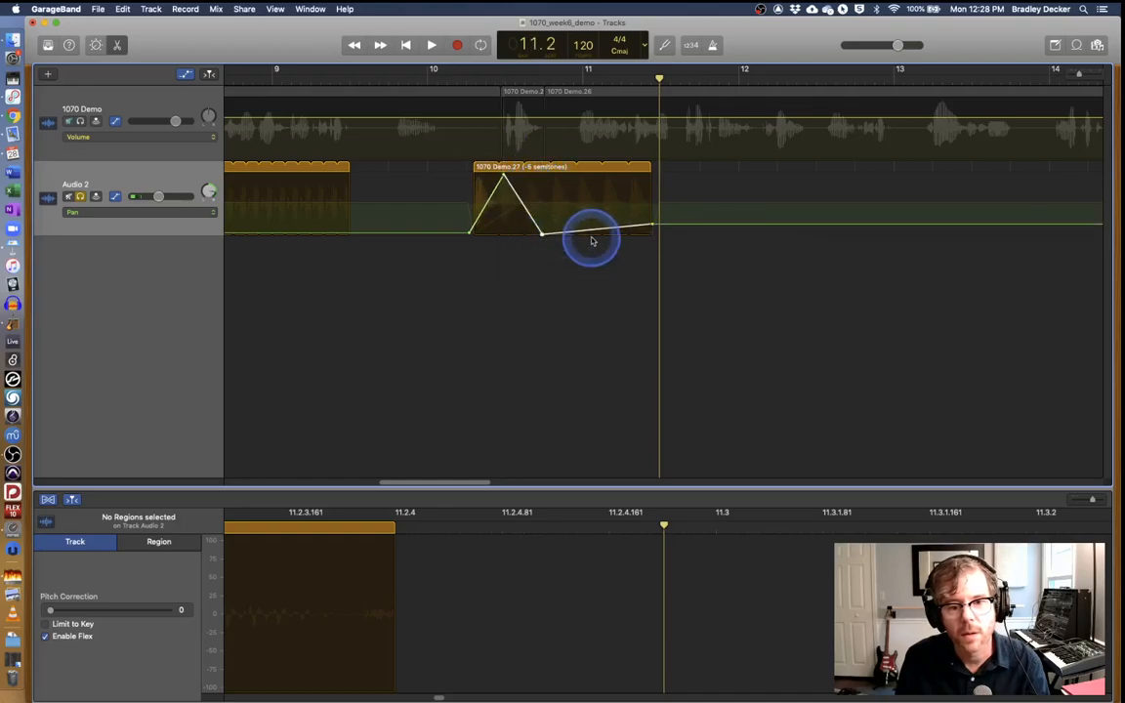
drag(625, 226, 624, 176)
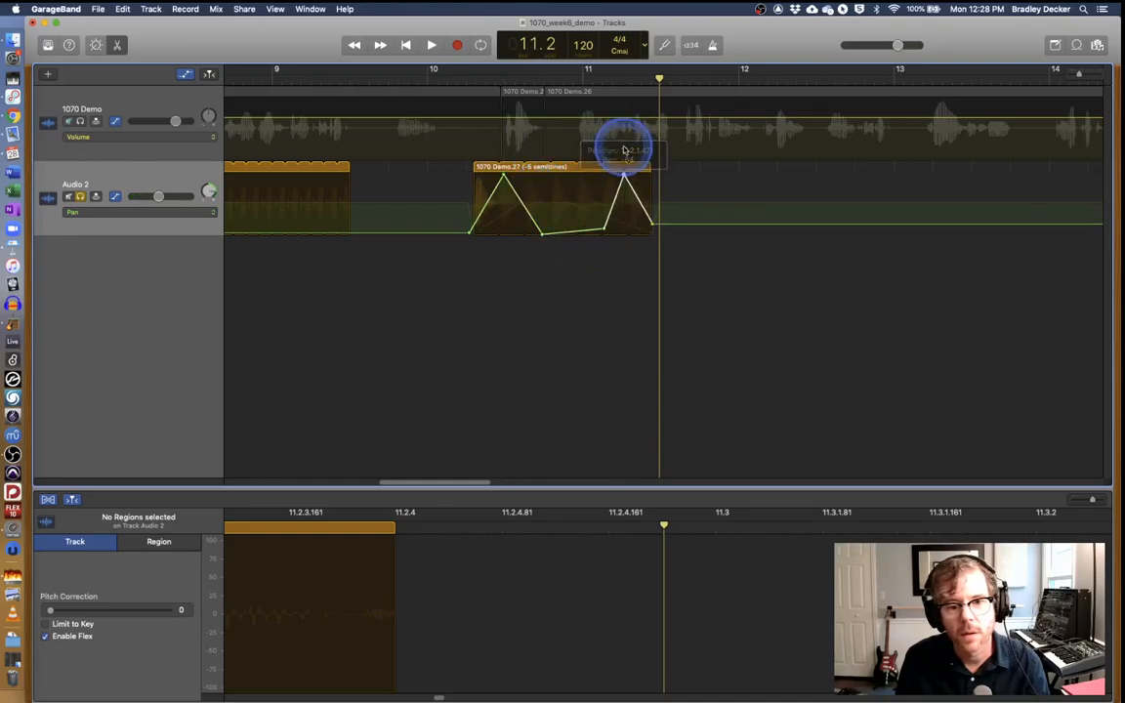
Play the looped region repeatedly from 10.2 to check its pan automation against the Audio 2 pan knob
click(459, 83)
key(space)
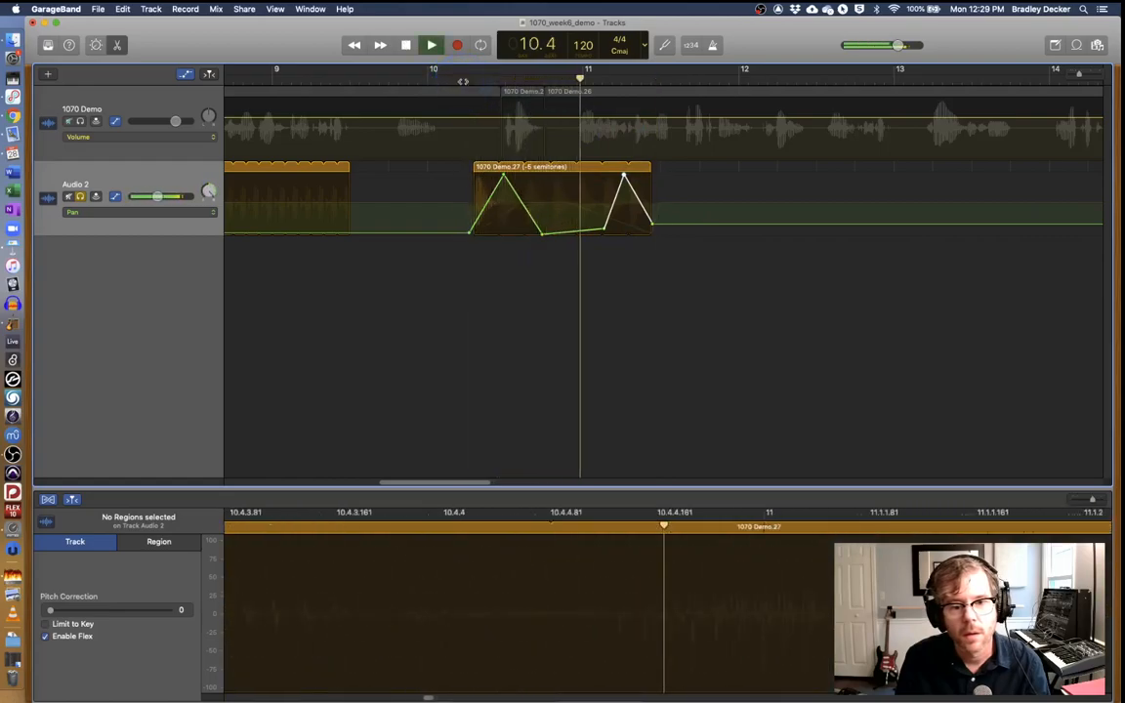
key(space)
key(space)
key(space)
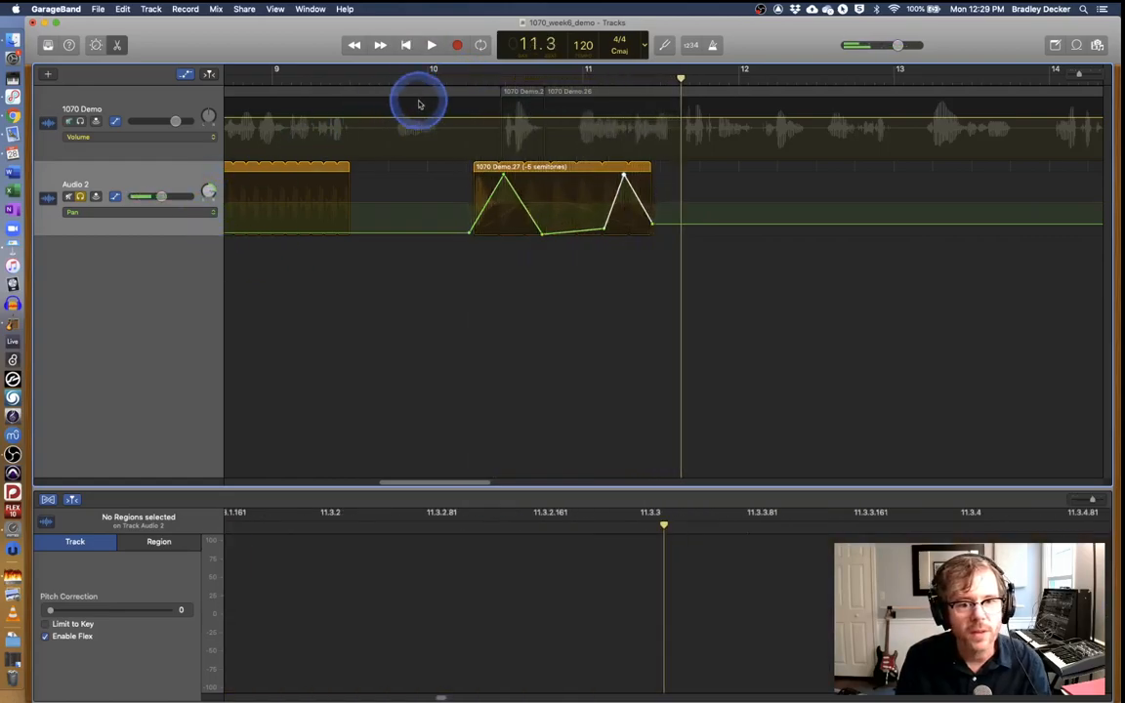
click(468, 80)
click(162, 197)
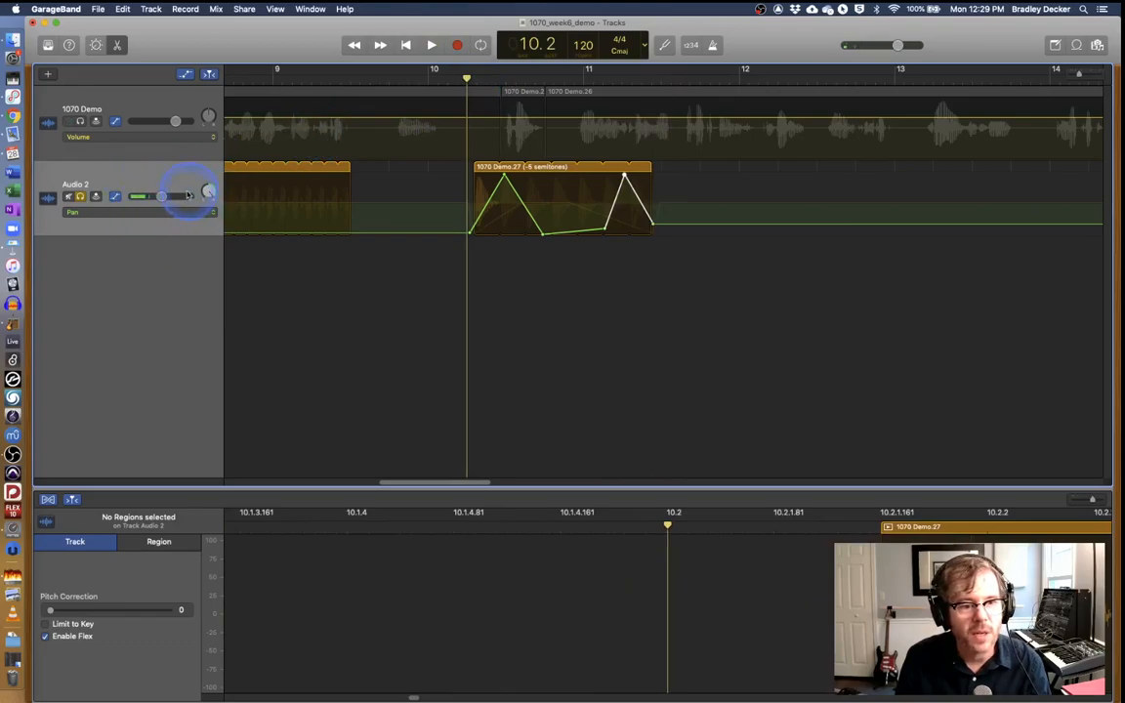
key(space)
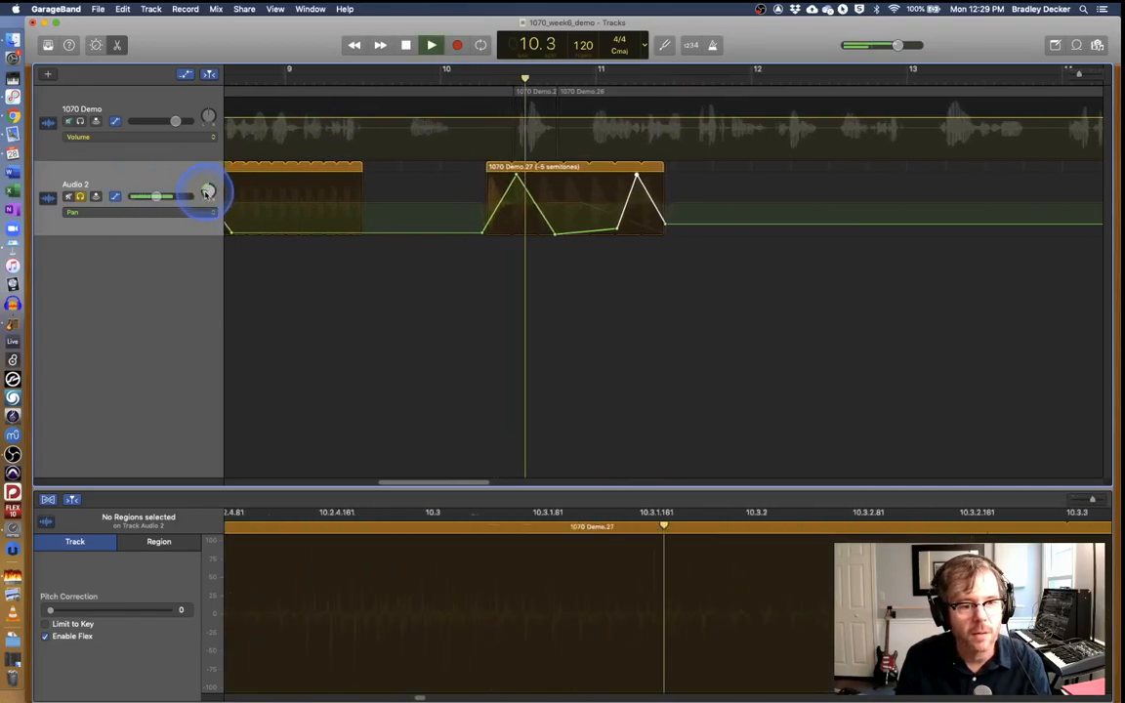
Stop playback and turn off solo on the Audio 2 track
key(space)
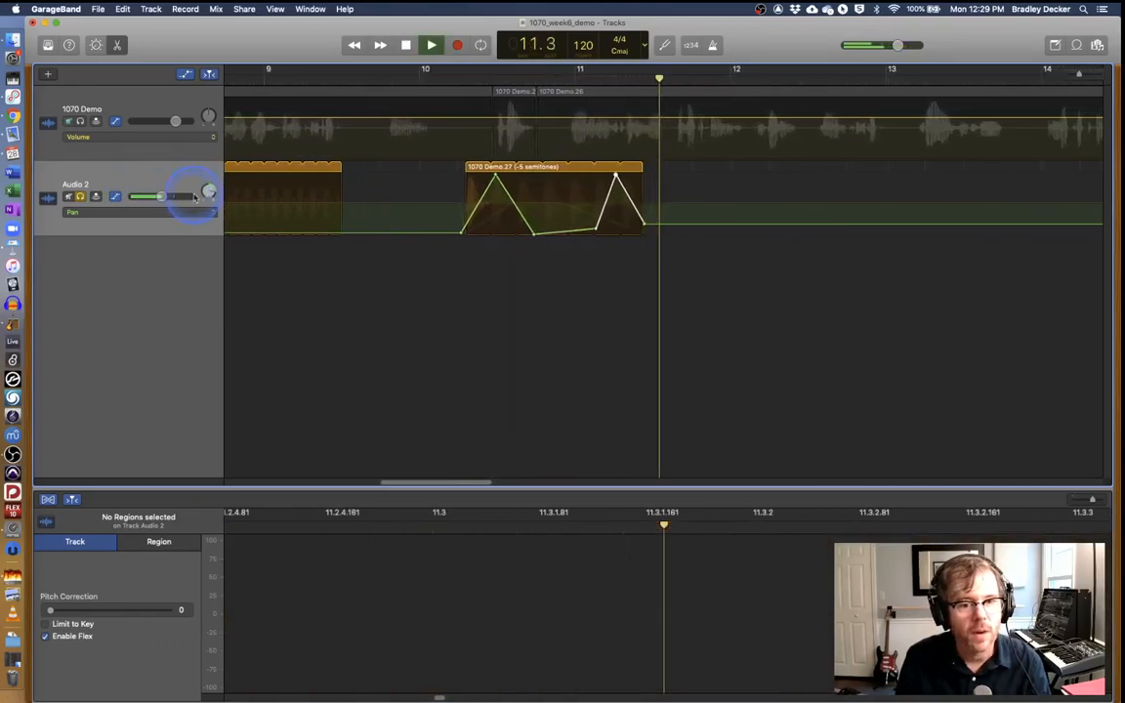
click(211, 194)
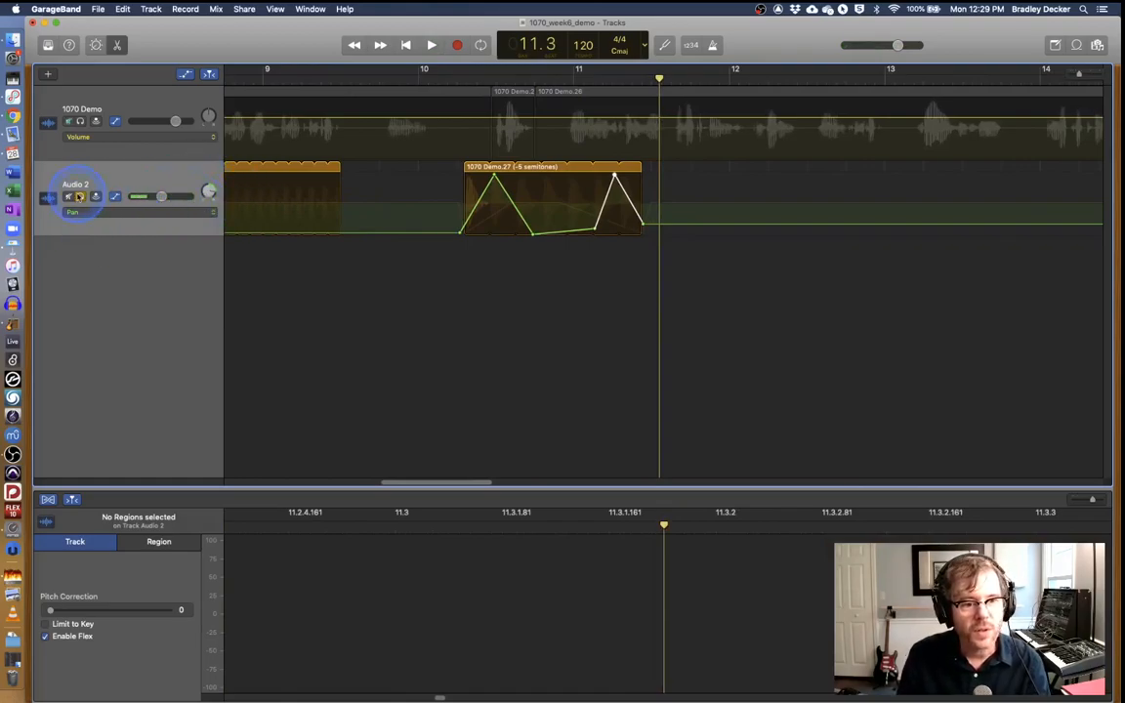
click(81, 197)
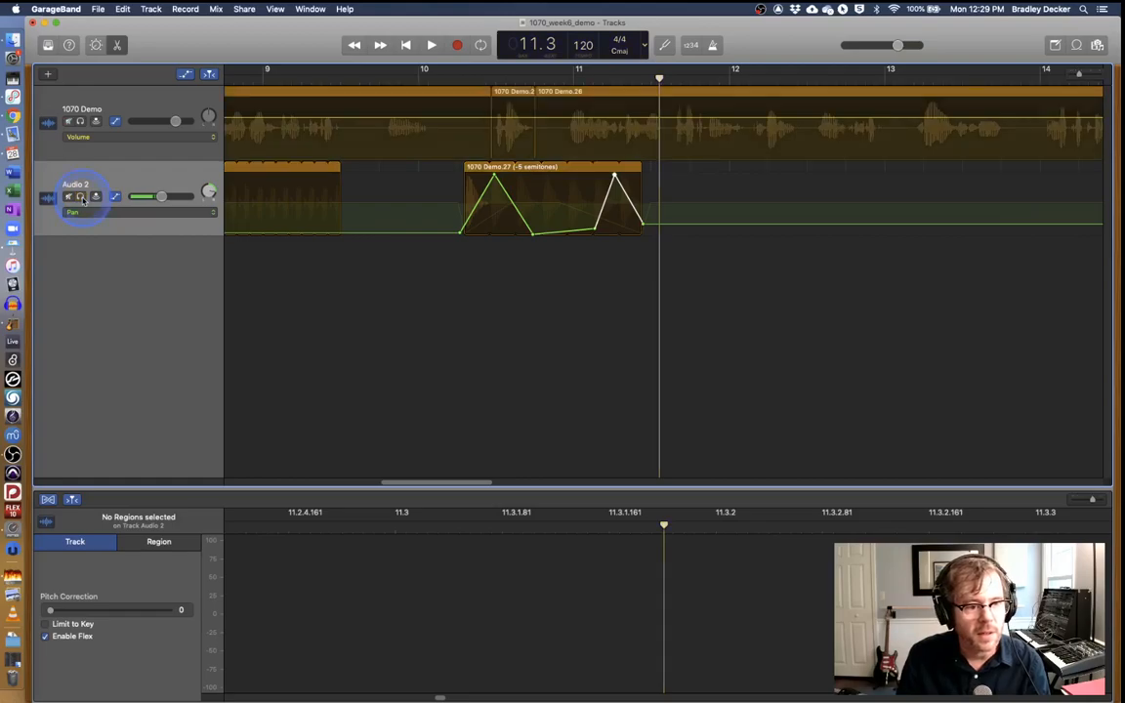
Hide the track automation and play both tracks together from 9.4 past the end of the -5 semitones looped region
click(383, 77)
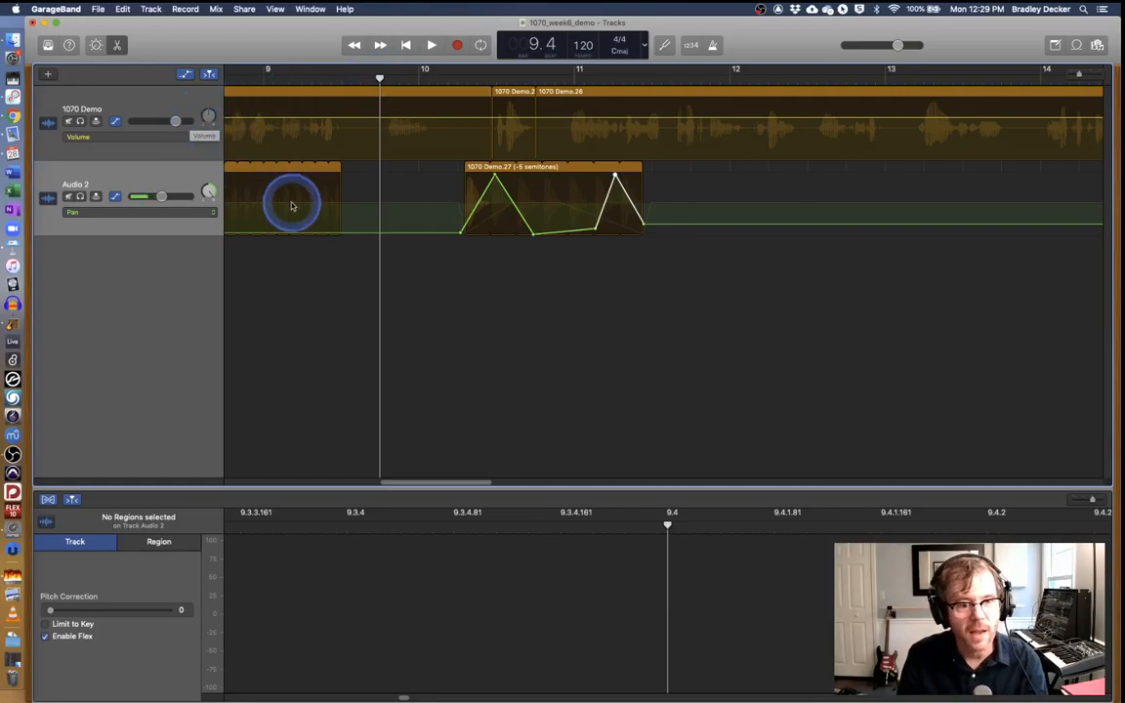
key(a)
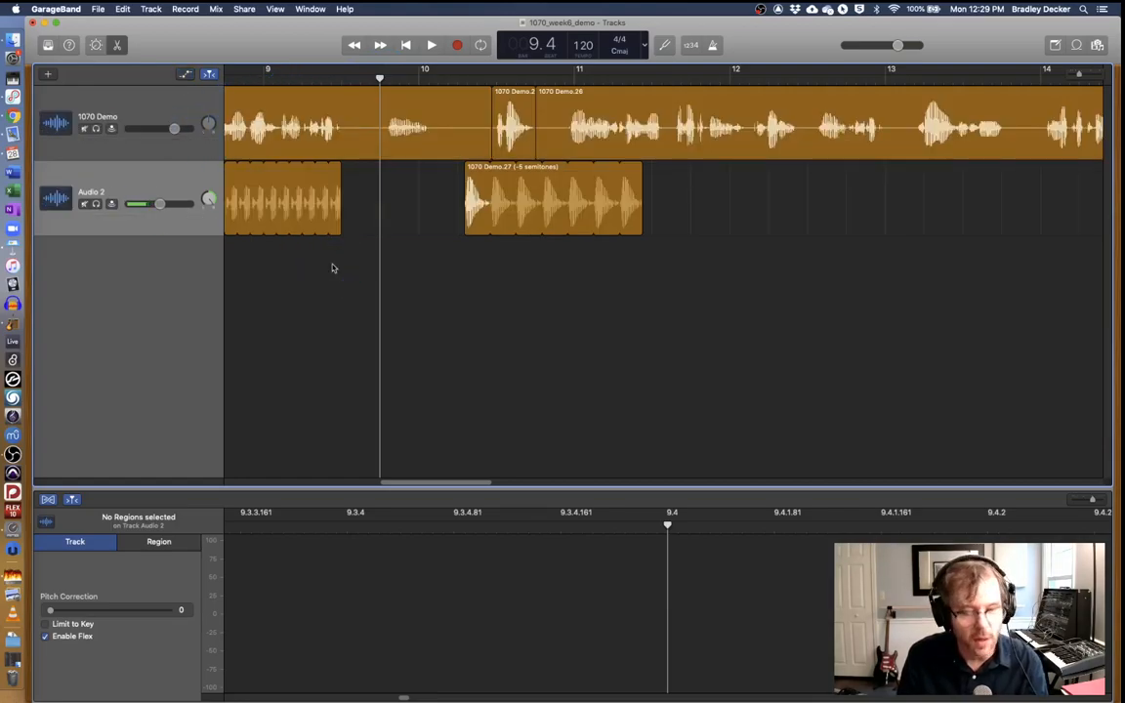
key(space)
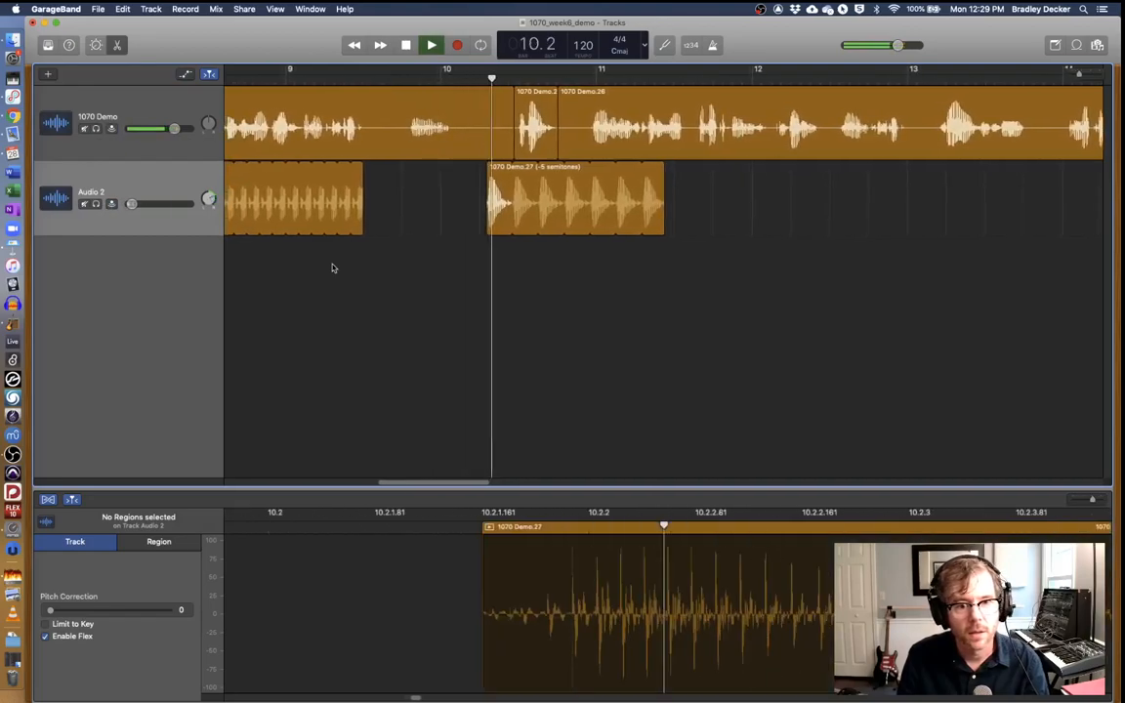
click(332, 267)
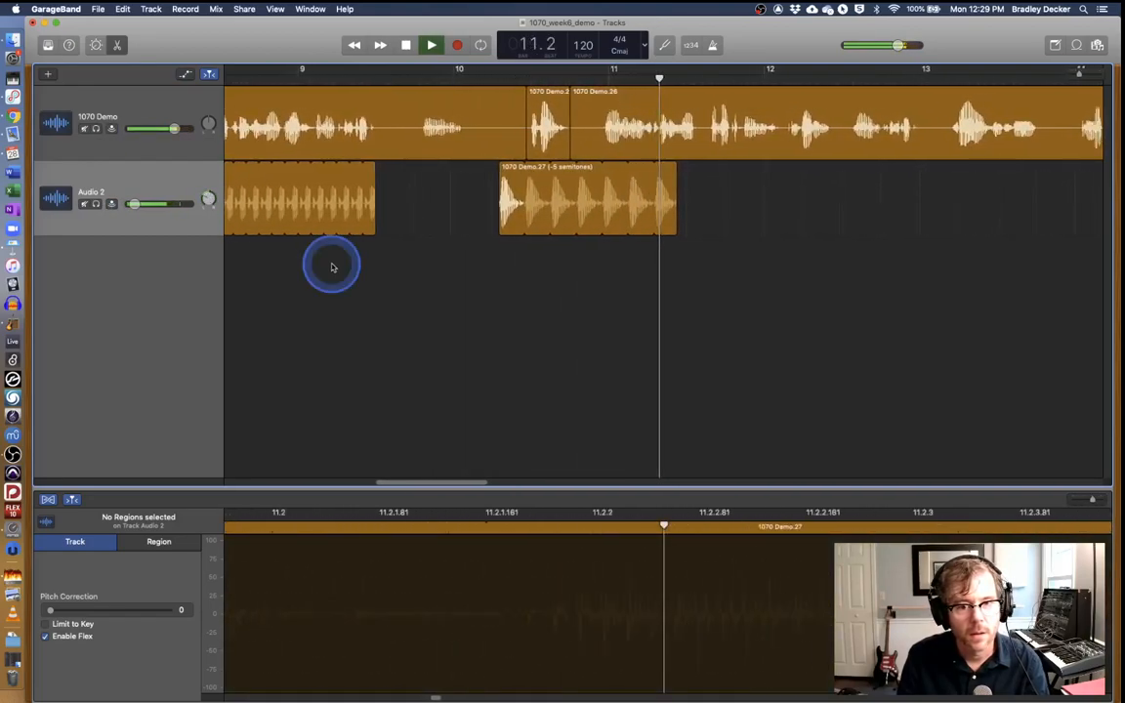
key(space)
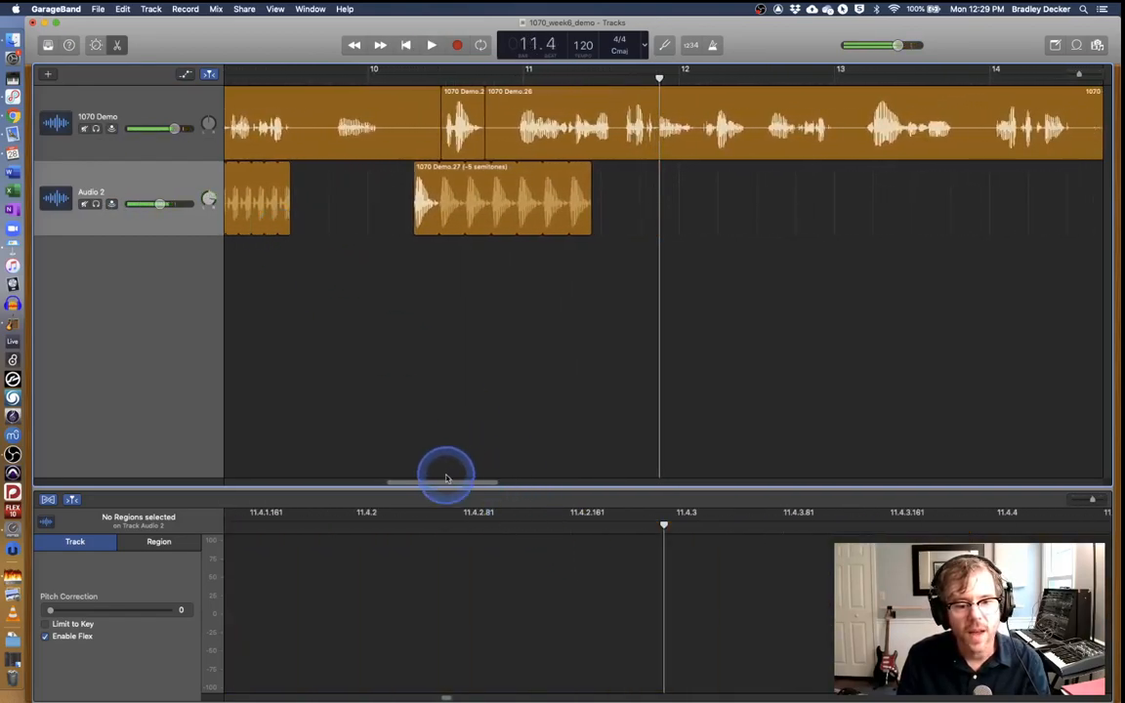
Play both tracks from just before bar 7 through the -12 and -5 semitones looped regions to check the mix
drag(446, 478, 393, 478)
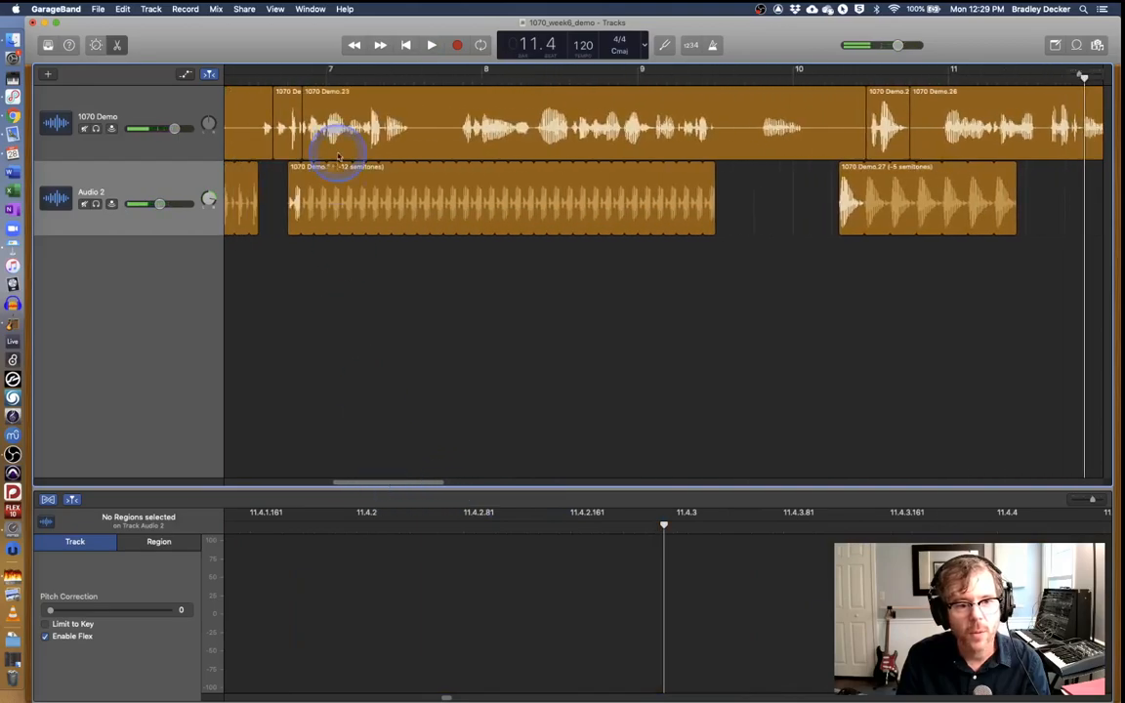
click(284, 77)
key(space)
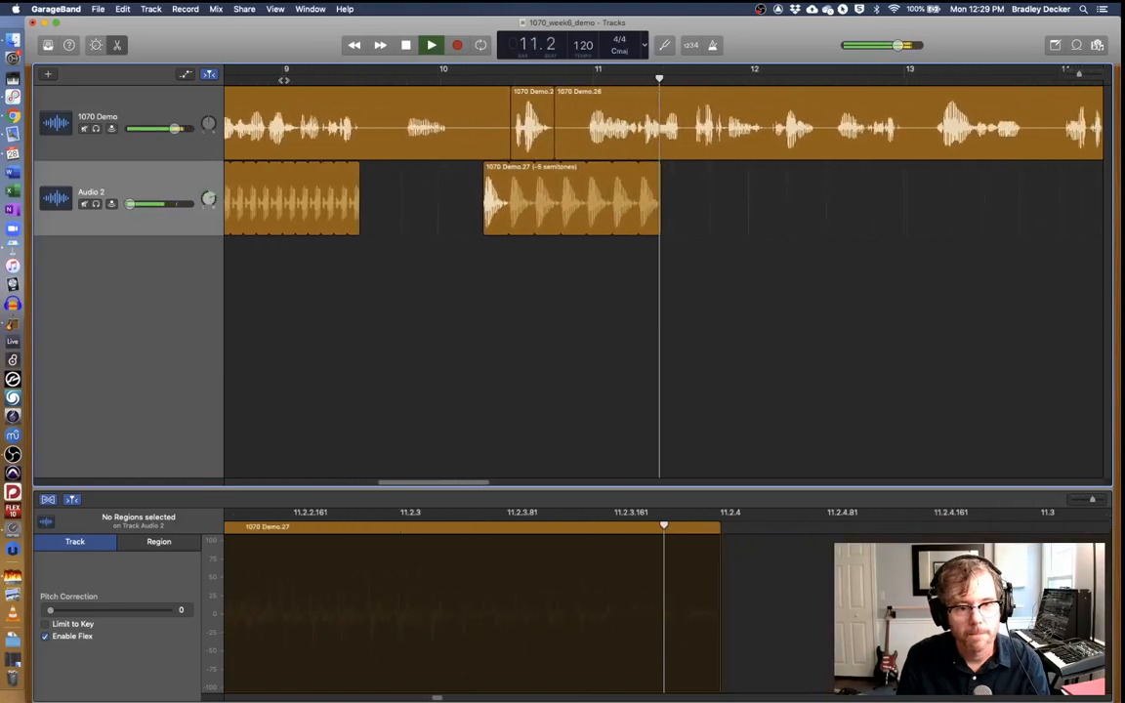
key(space)
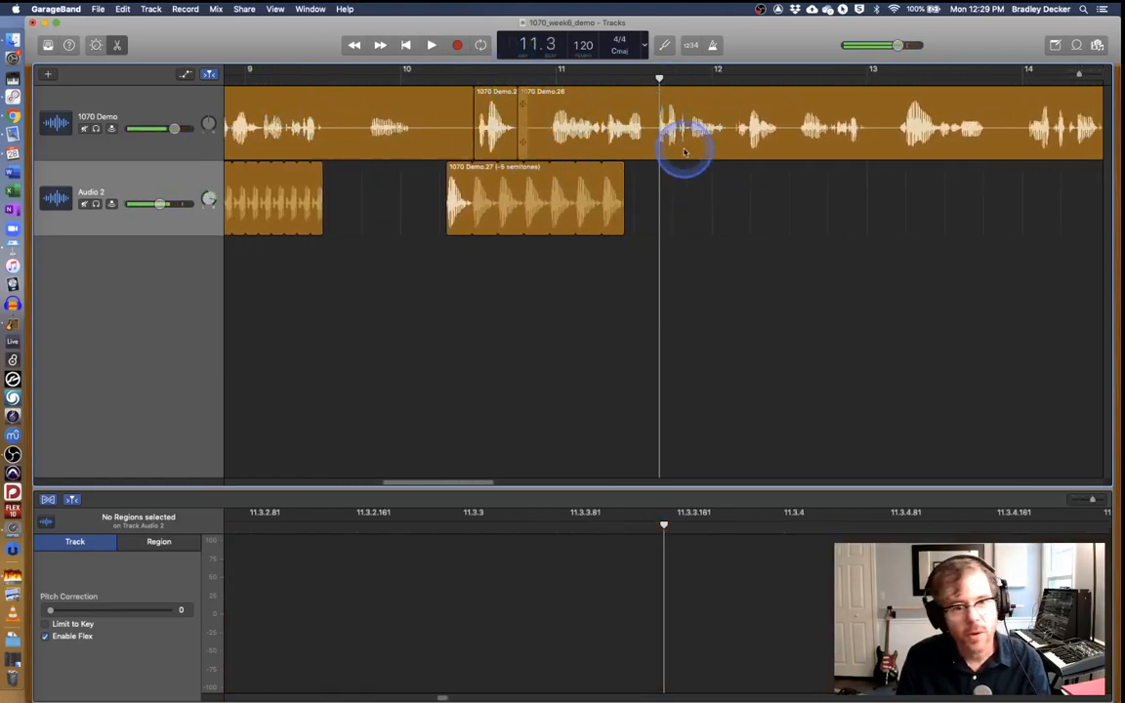
click(700, 217)
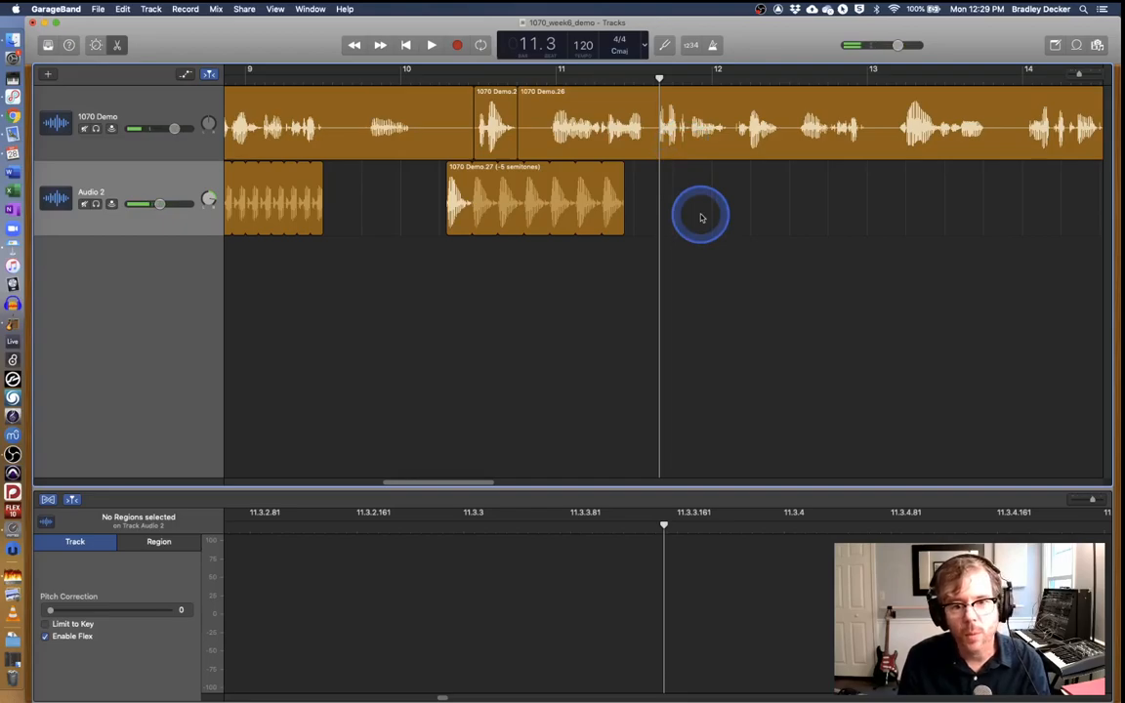
click(701, 217)
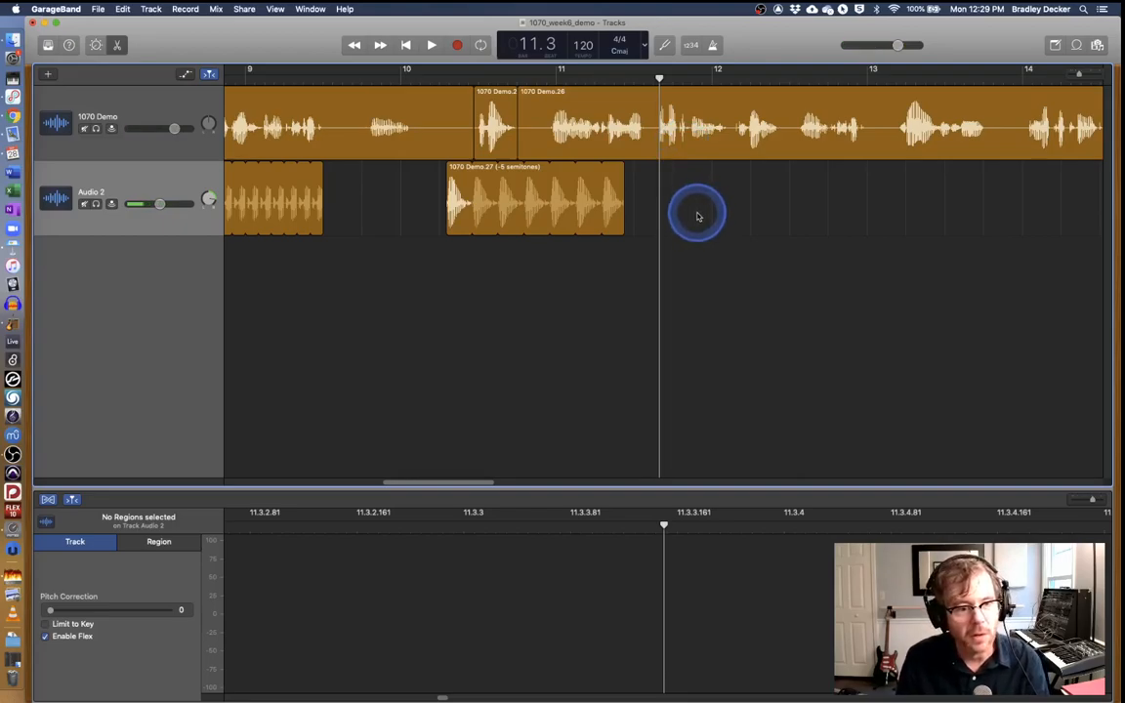
Export the song to disk in the GarageBand folder as a High Quality (192 kBit/s) MP3, named with the surname followed by _MOD2Assign1
click(241, 9)
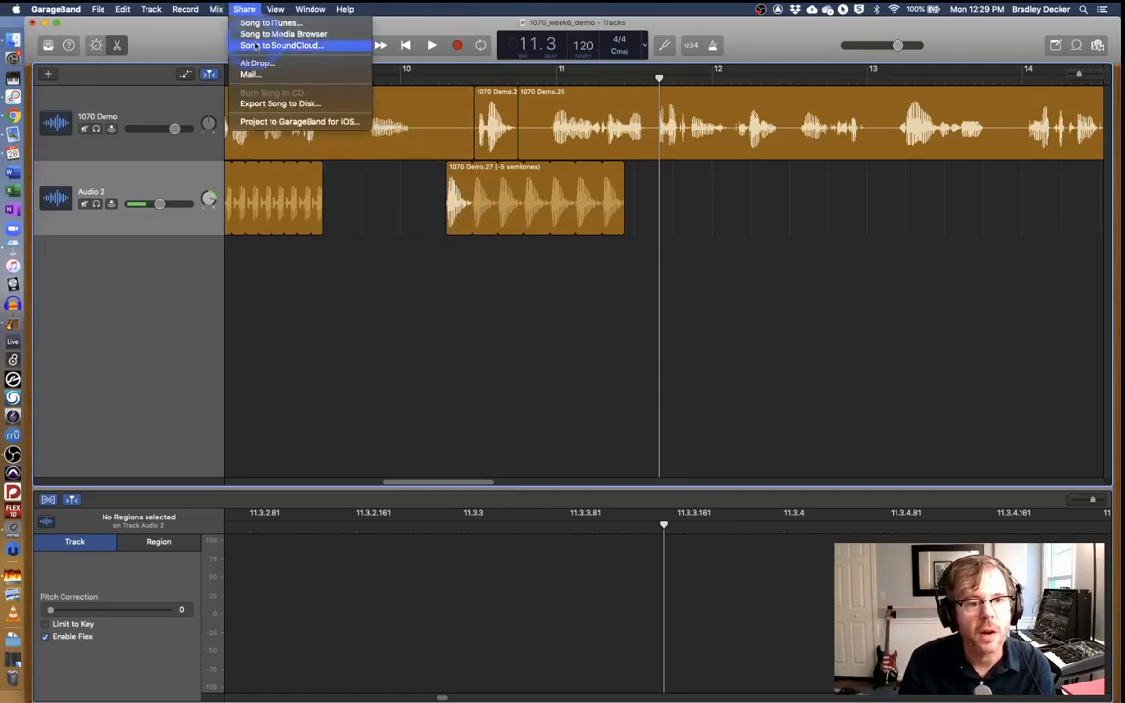
click(262, 104)
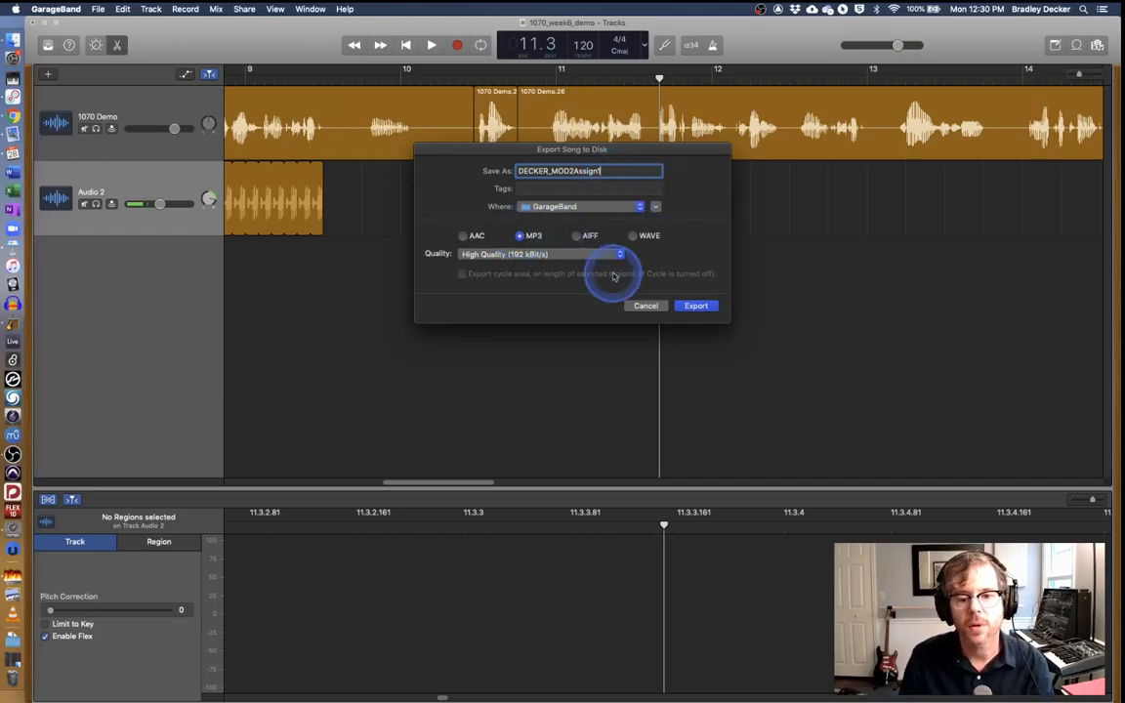
click(694, 307)
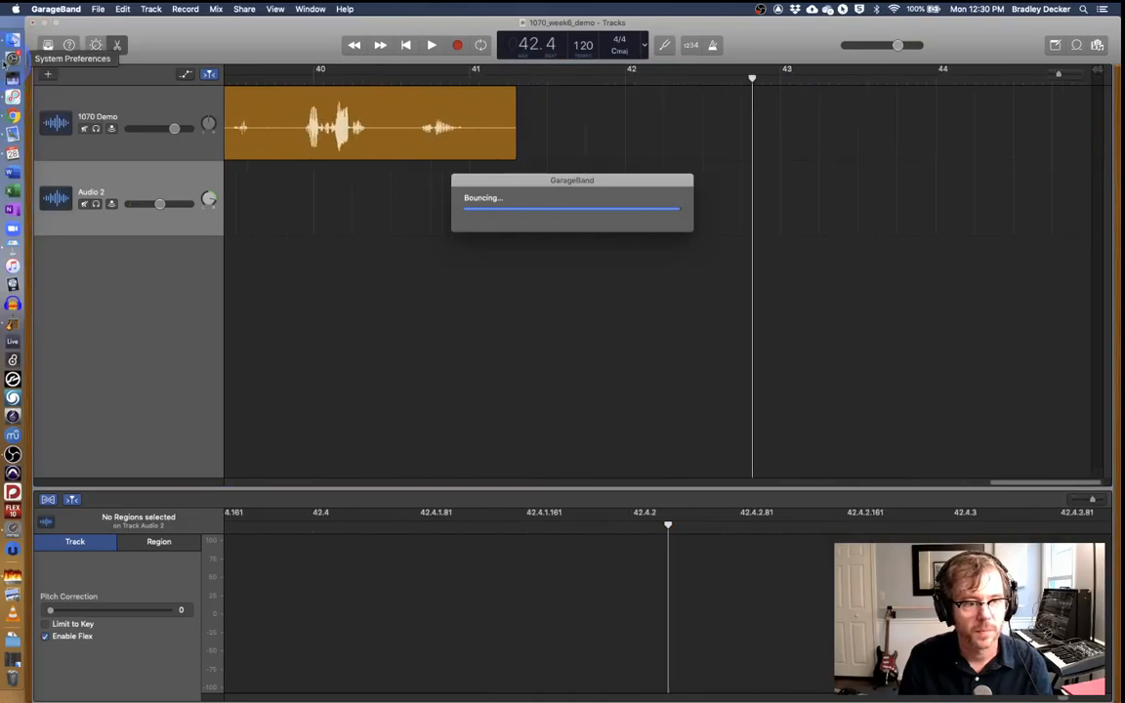
click(12, 41)
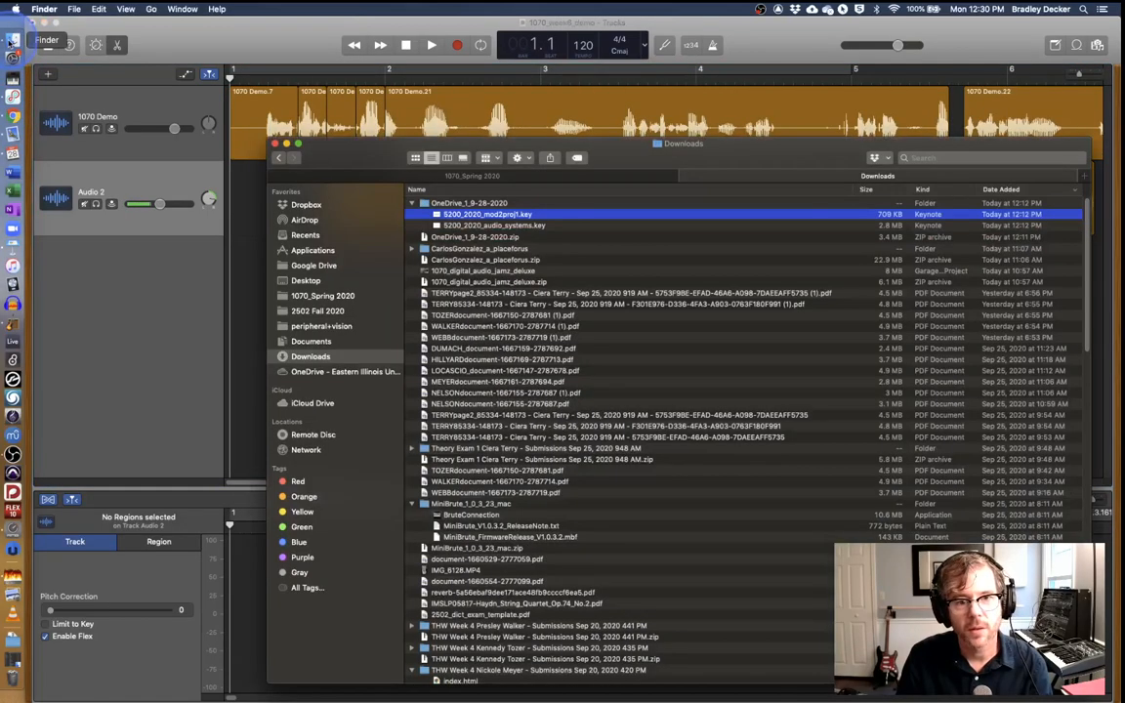
click(193, 279)
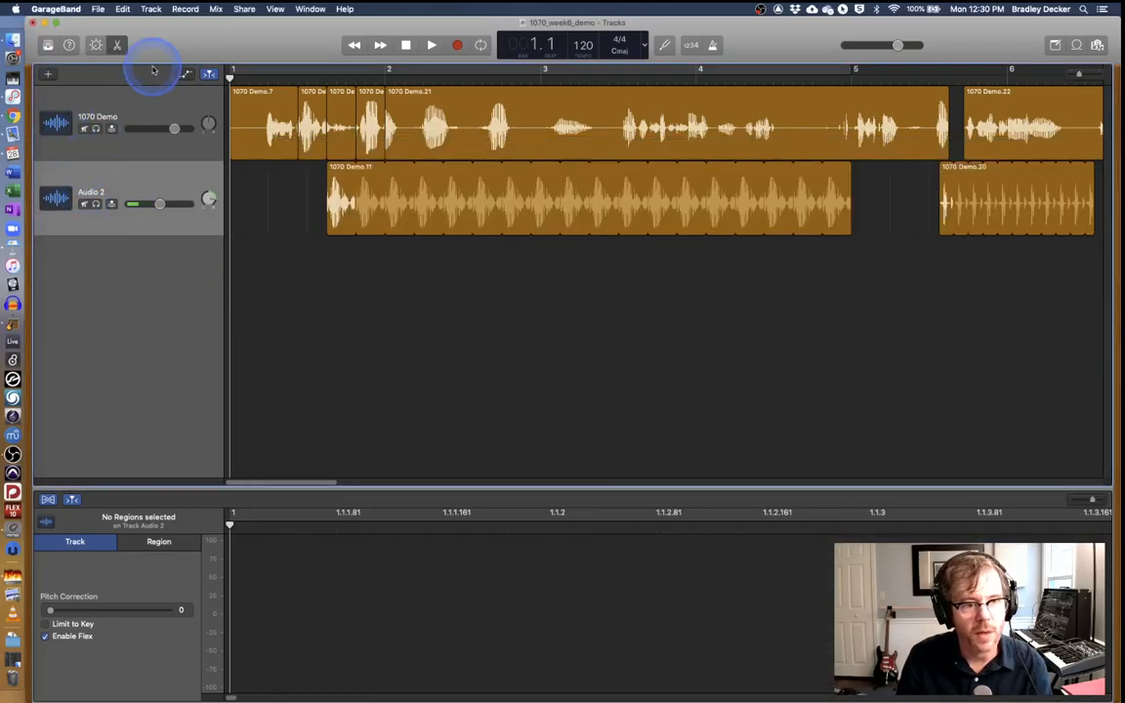
Export the song again to the Desktop as a High Quality (192 kBit/s) MP3, named with the surname followed by _MOD2_1
click(244, 9)
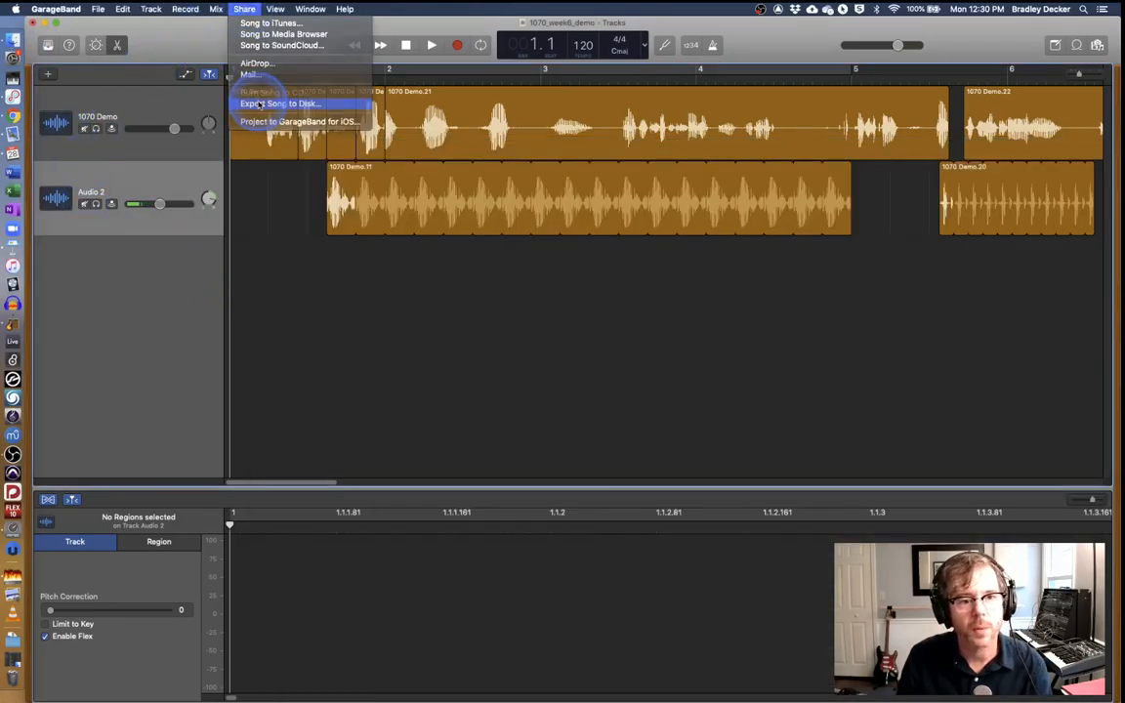
click(258, 104)
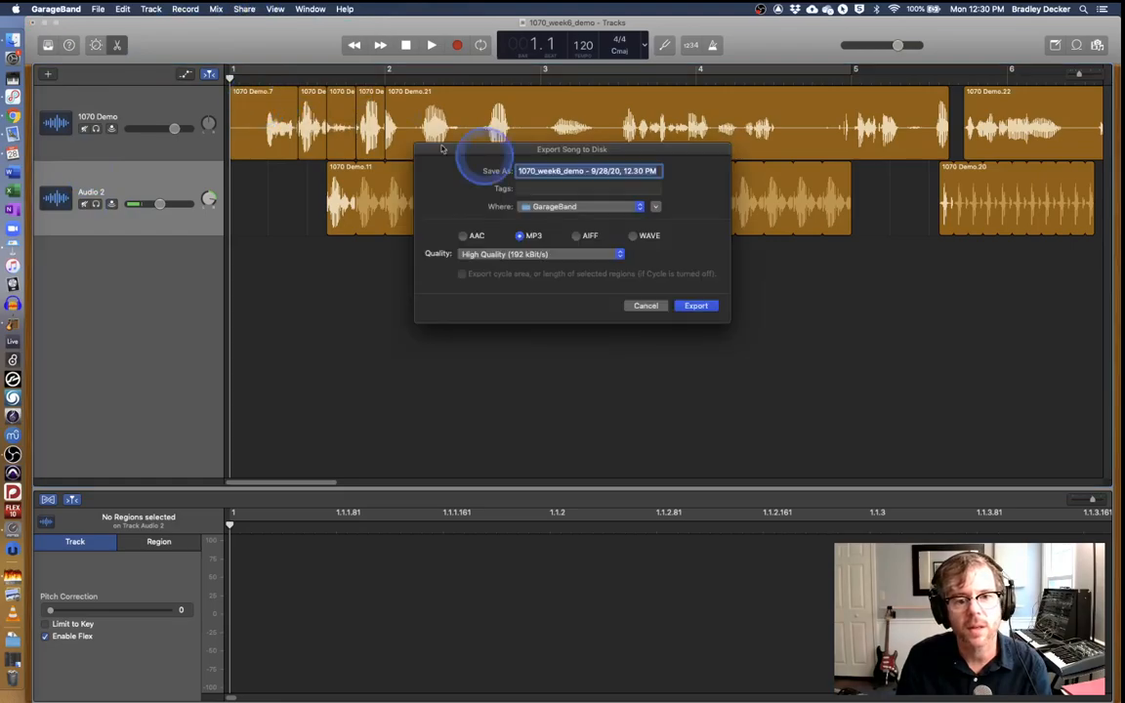
click(588, 206)
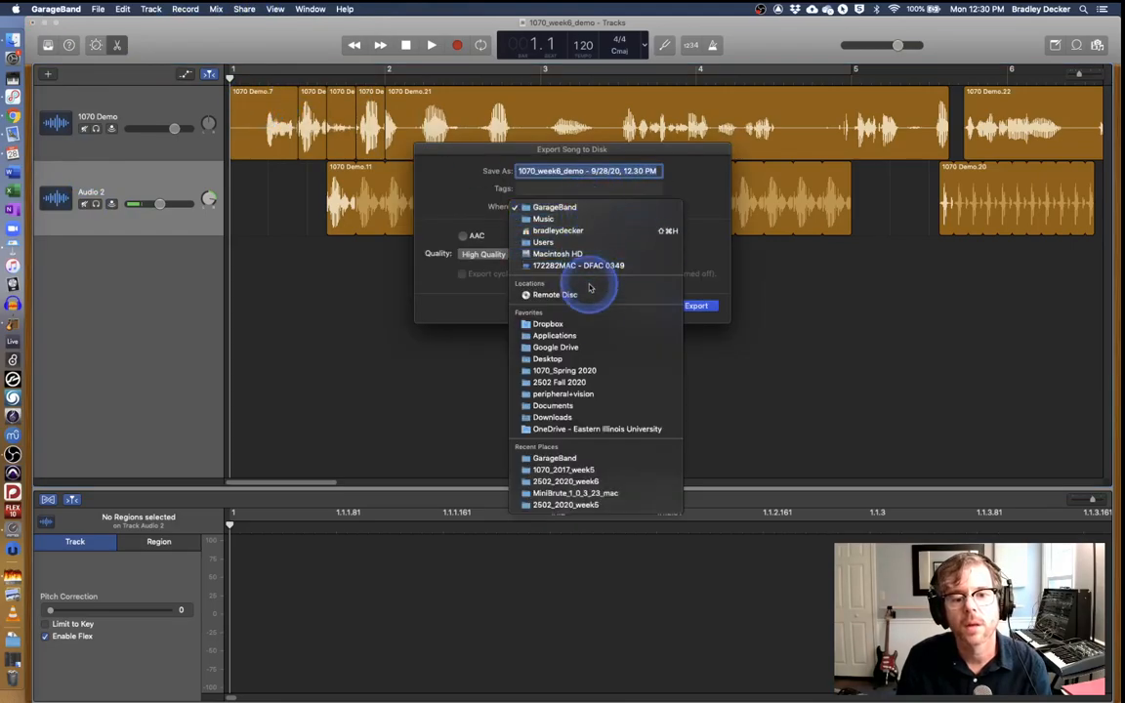
click(600, 367)
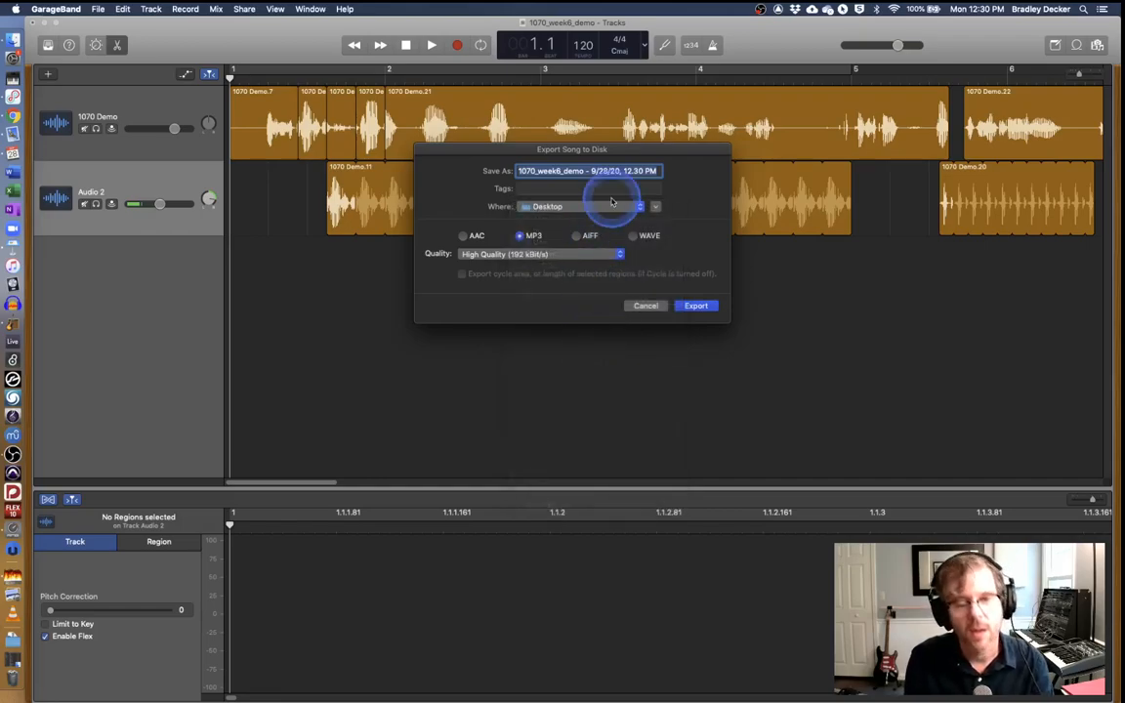
text(DECKER_MOD2_1)
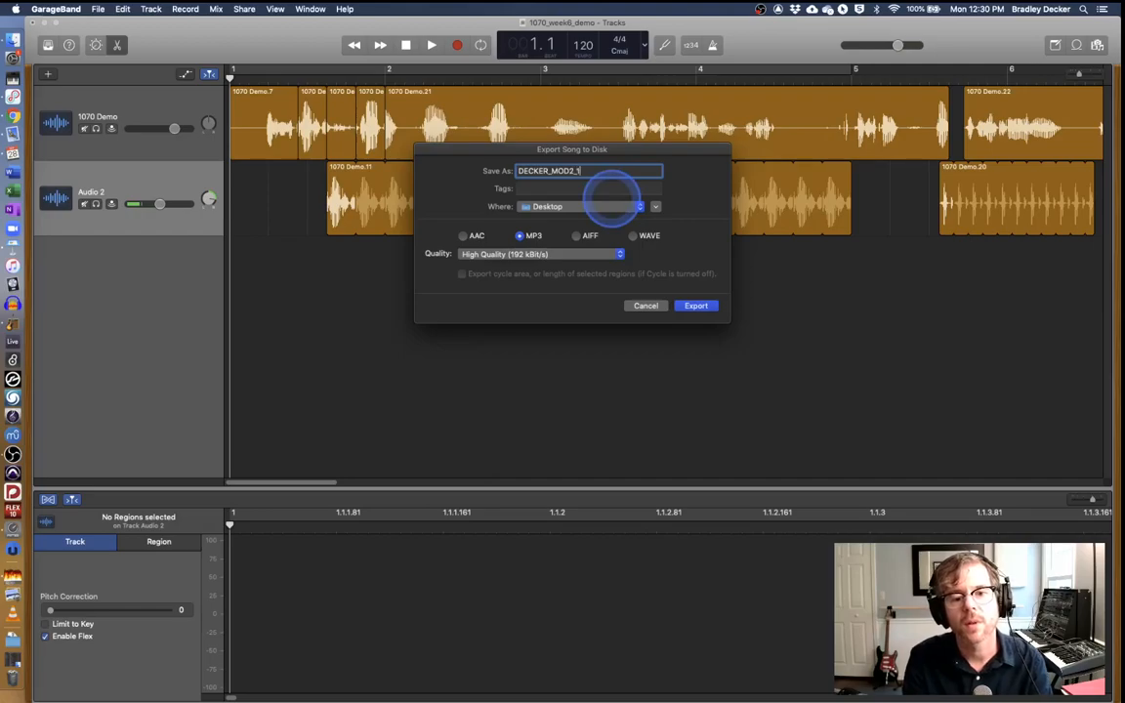
click(694, 306)
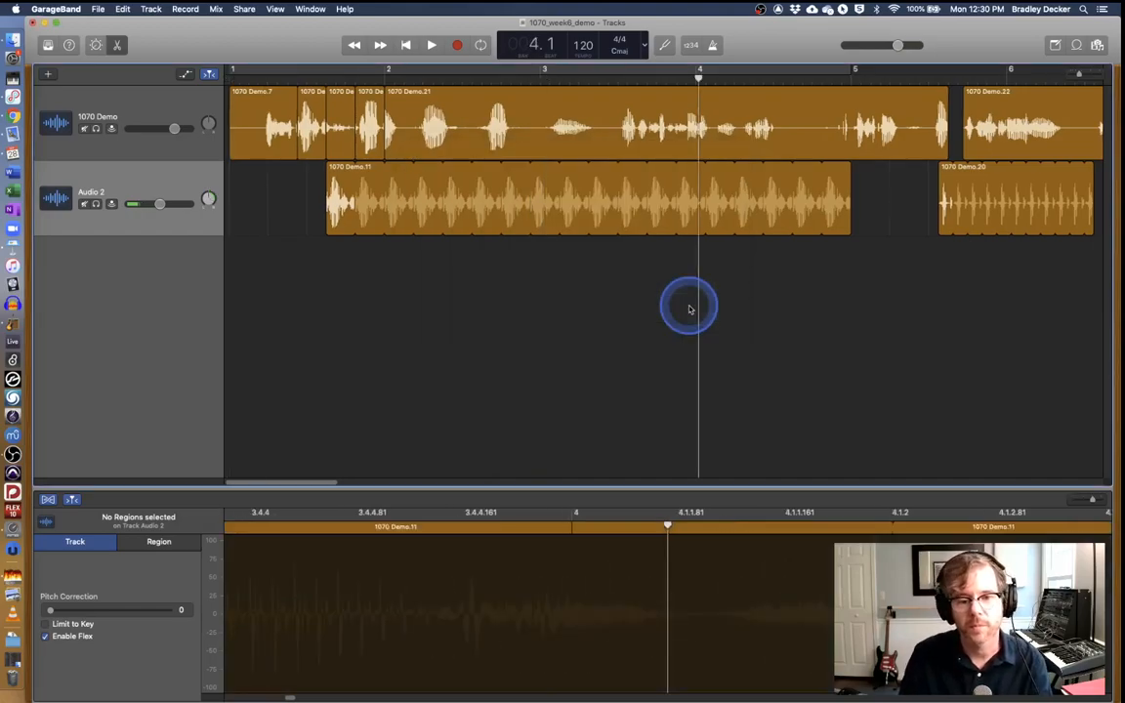
Switch to Finder and preview the exported MOD2_1 MP3 on the Desktop, sampling several points of the audio
click(13, 40)
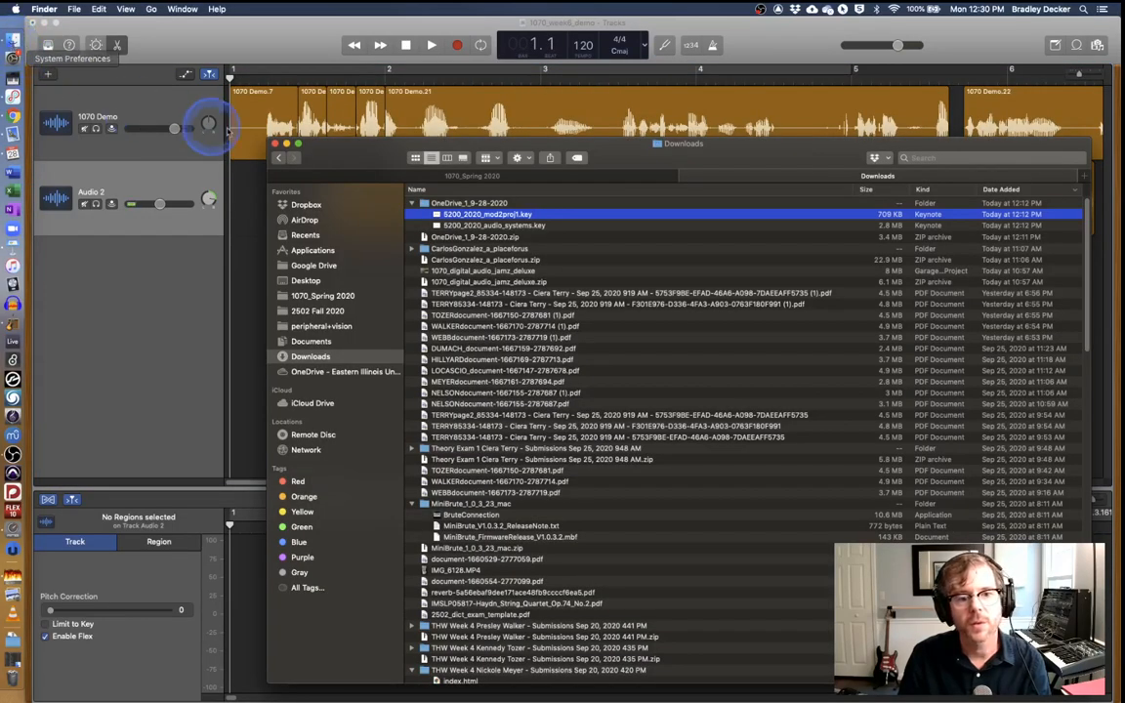
click(353, 280)
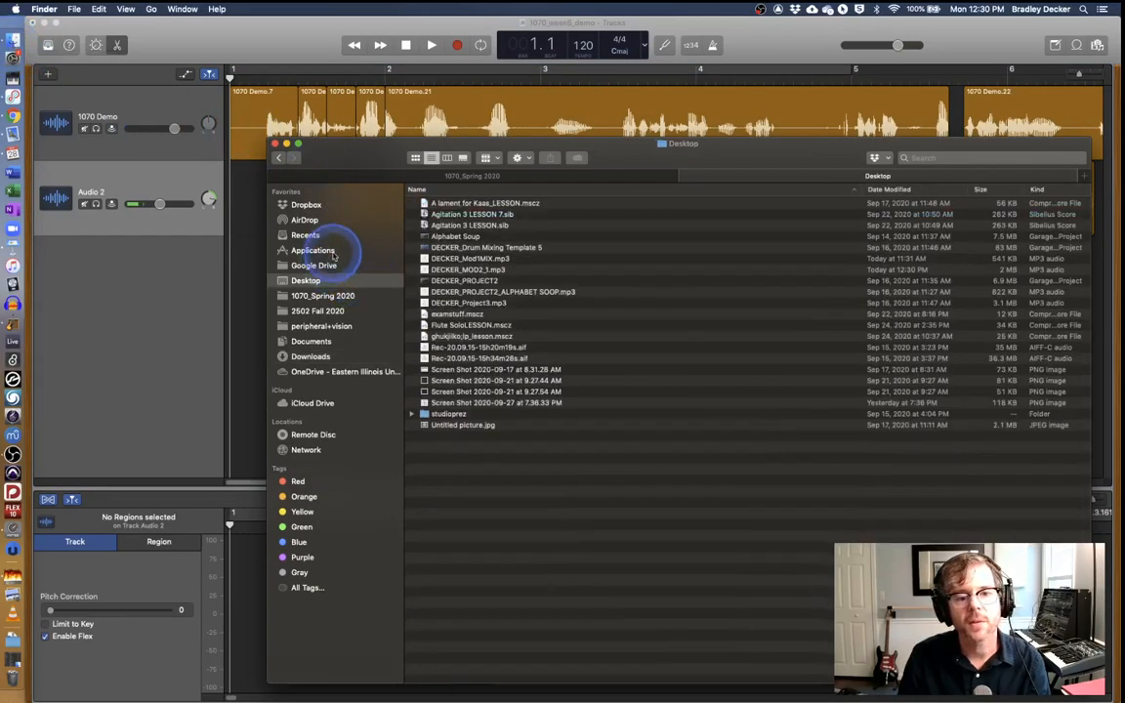
click(473, 270)
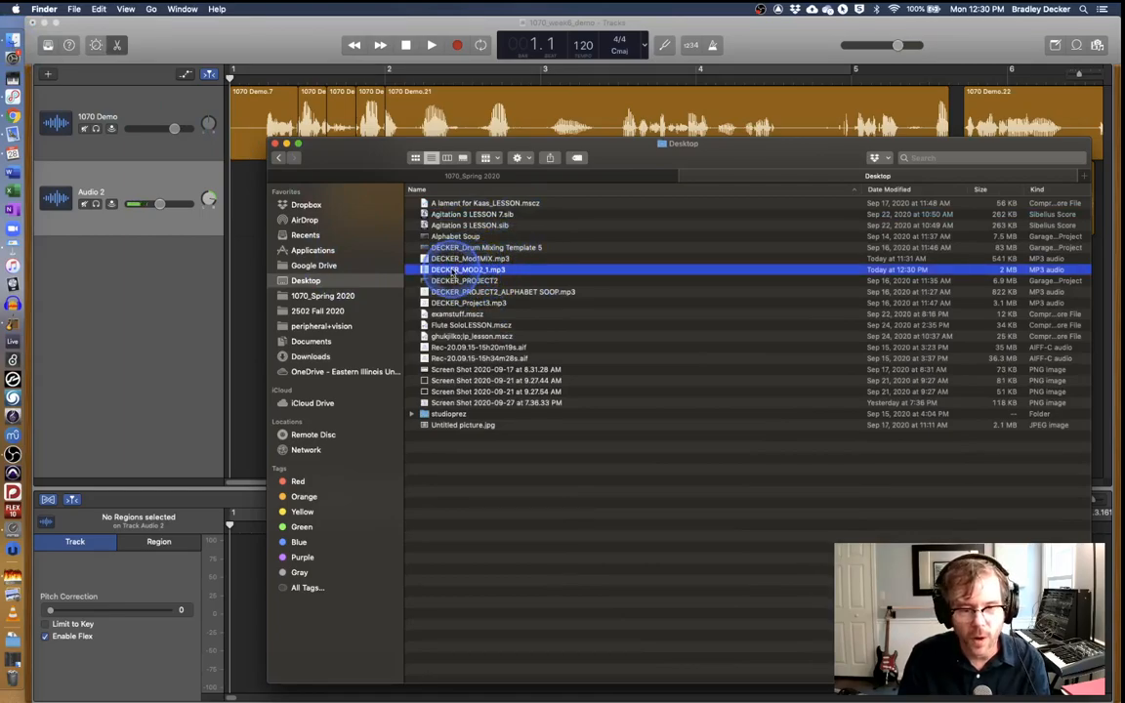
key(space)
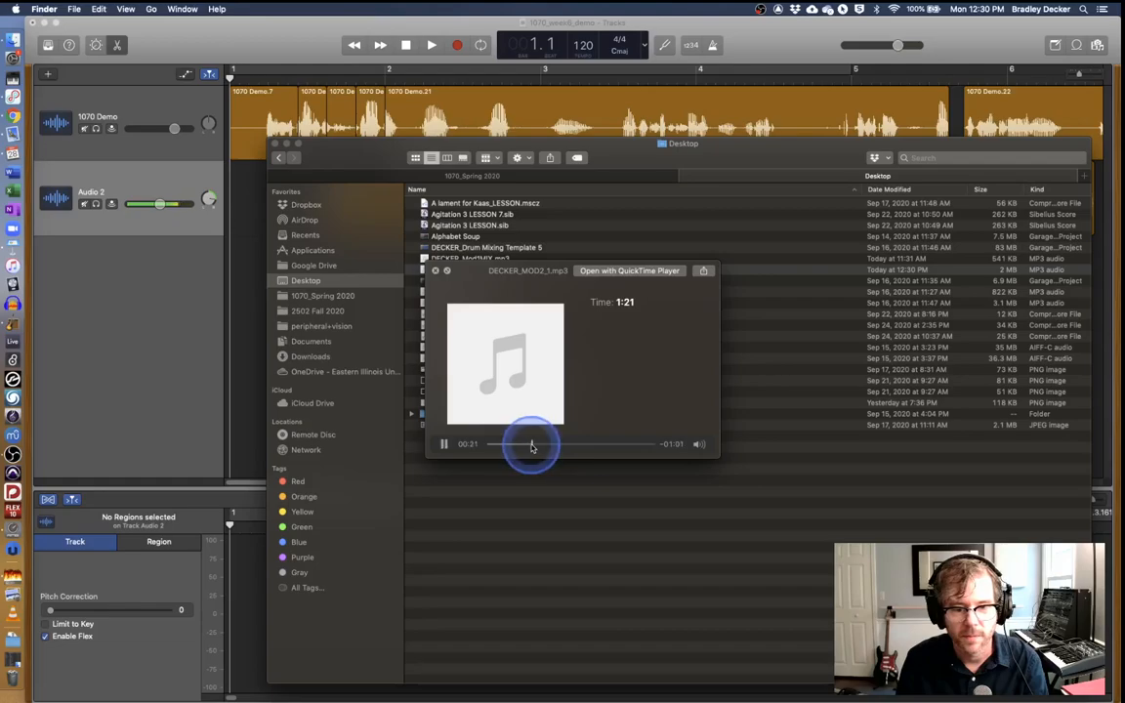
click(565, 445)
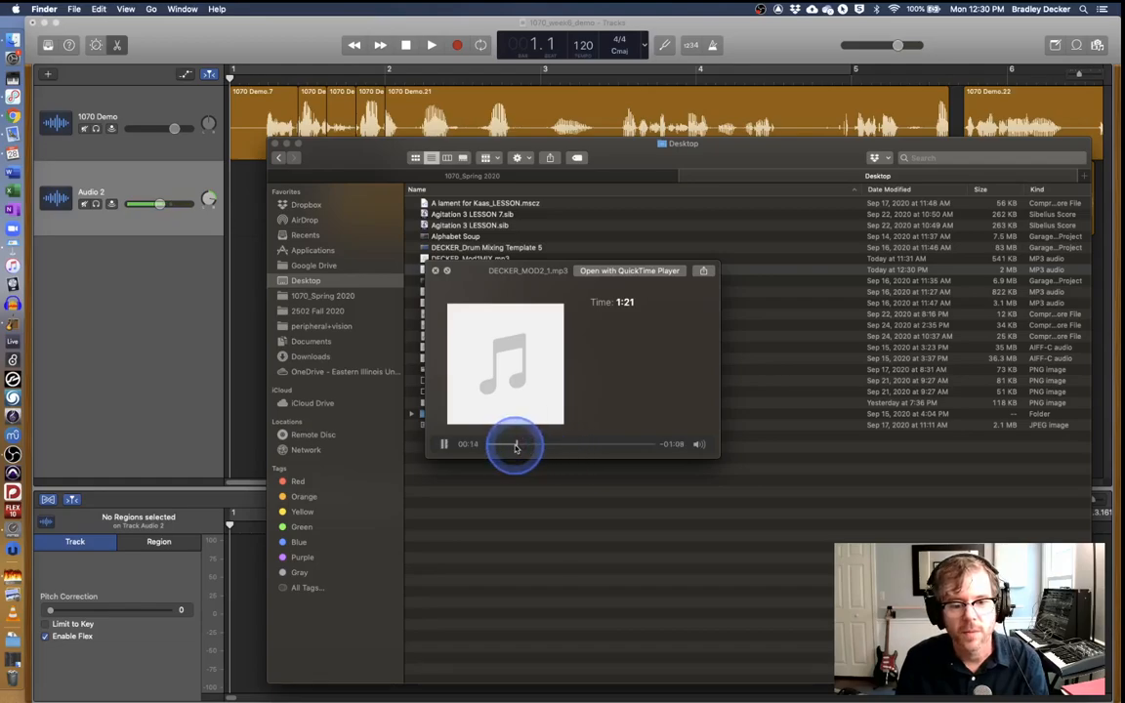
key(space)
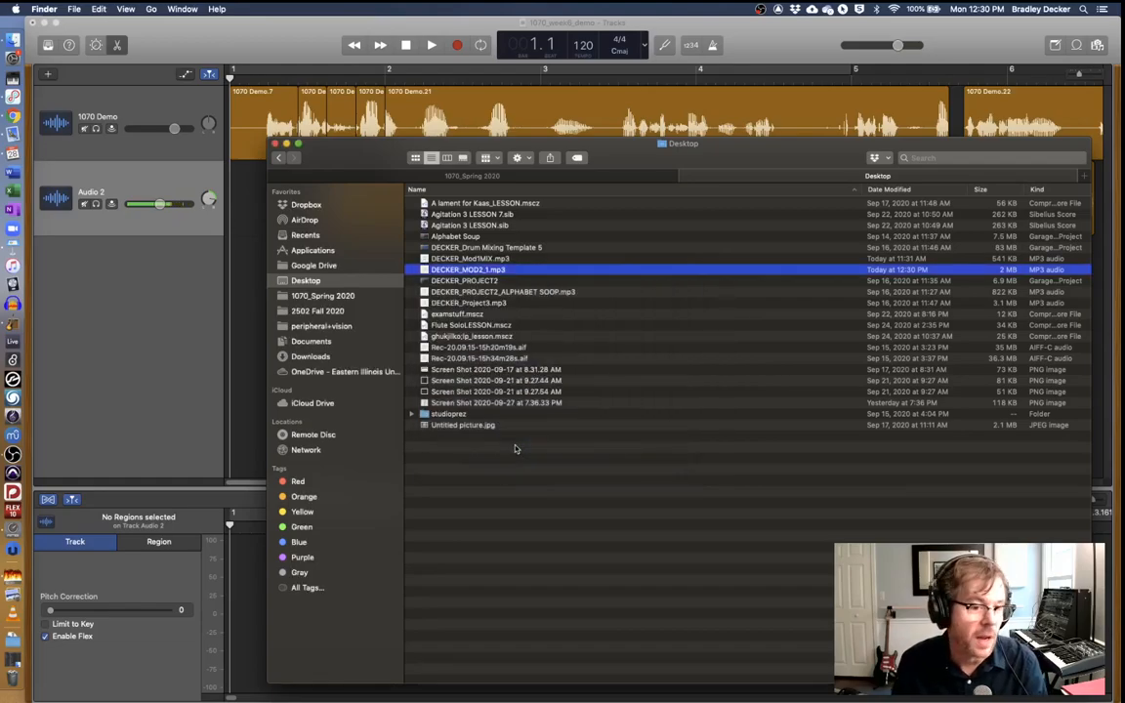
Switch to Chrome and review the Mod 2 Assignment 1 (Explain Digital Recording) instructions on the Week 6 course page
click(246, 26)
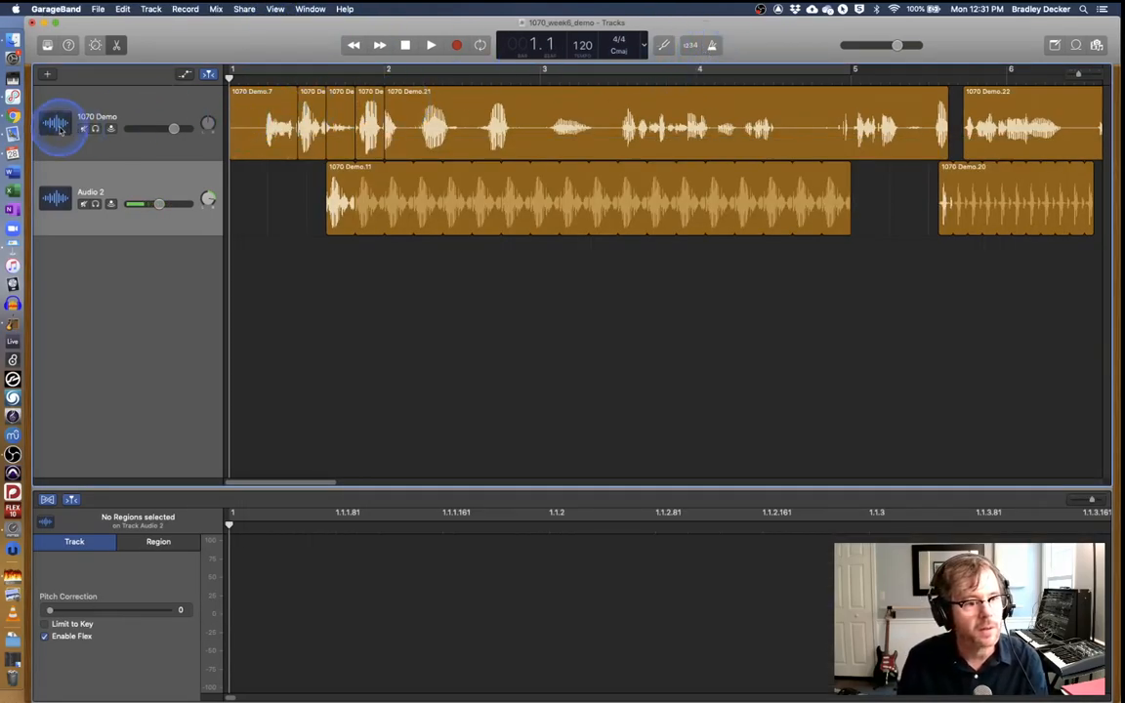
click(14, 116)
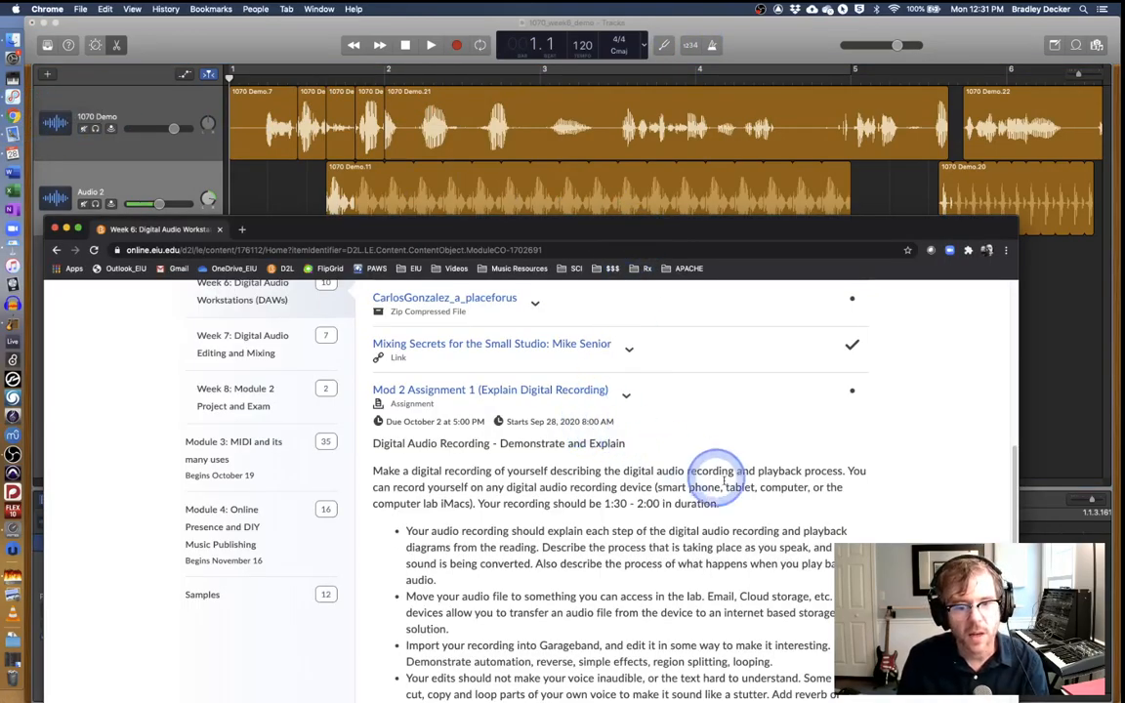
scroll(743, 512, down, 1)
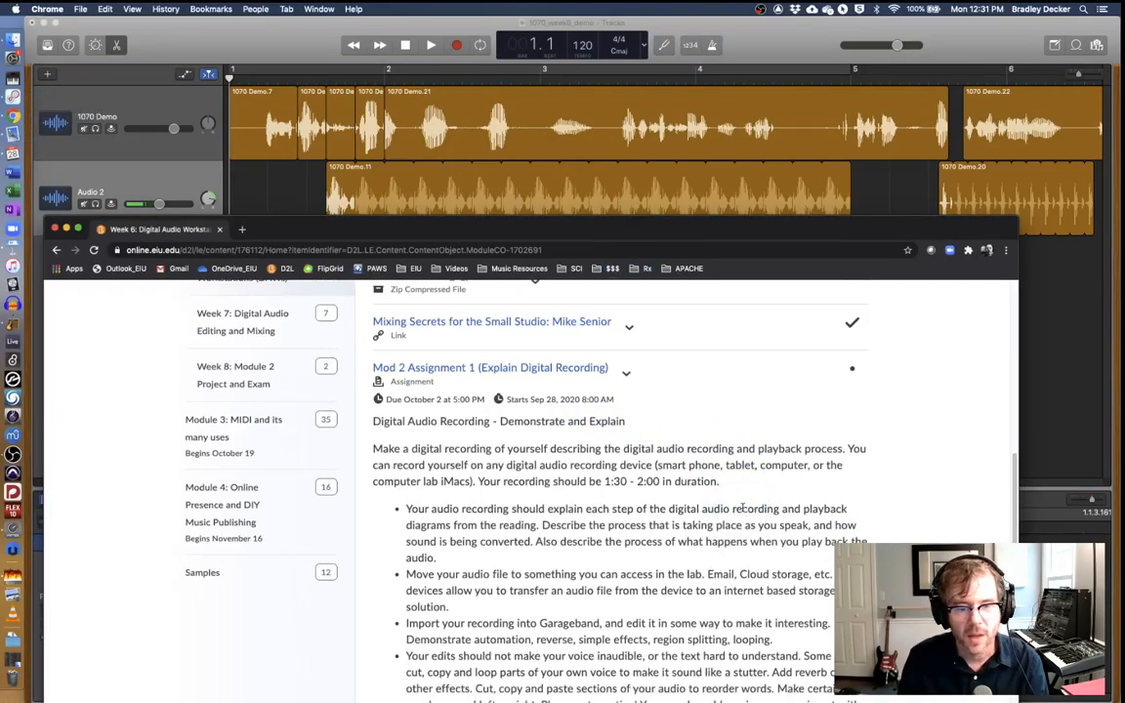